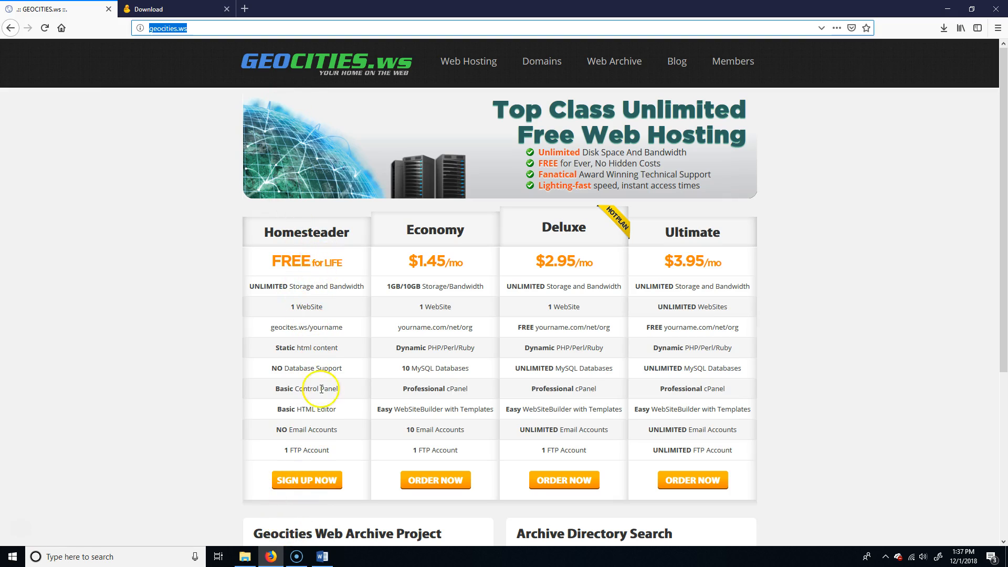
Open the sign-up form for the free Homesteader plan and enter ConesSite as the username.
{"action": "left_click", "coordinate": [298, 481]}
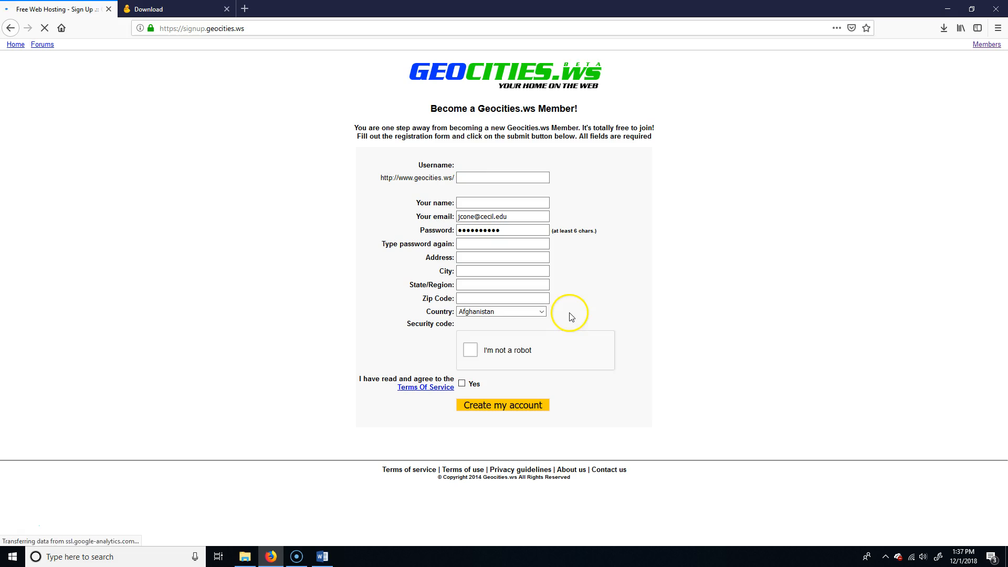
{"action": "left_click", "coordinate": [477, 181]}
{"action": "left_click", "coordinate": [484, 177]}
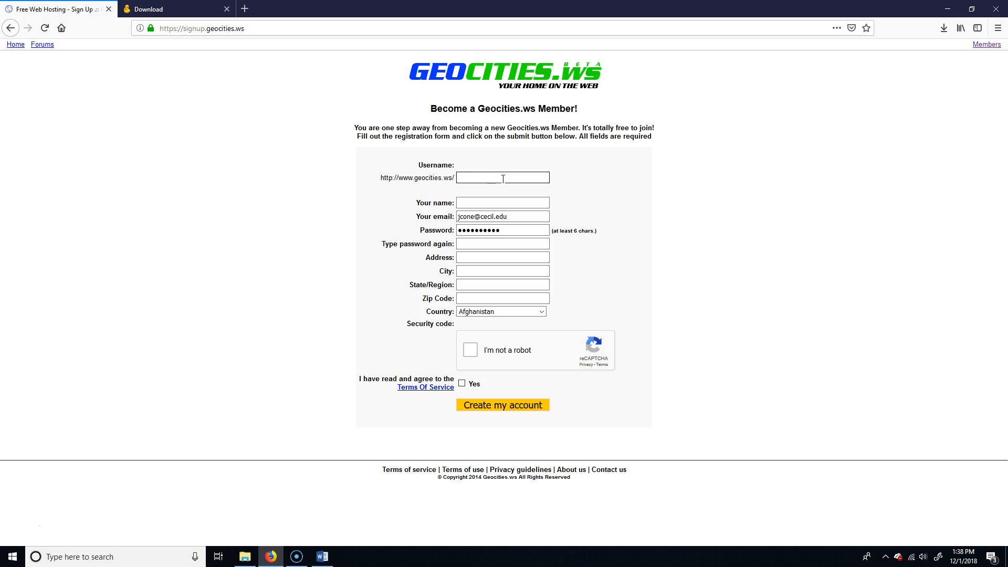
{"action": "type", "text": "nes Site"}
{"action": "left_click", "coordinate": [516, 202]}
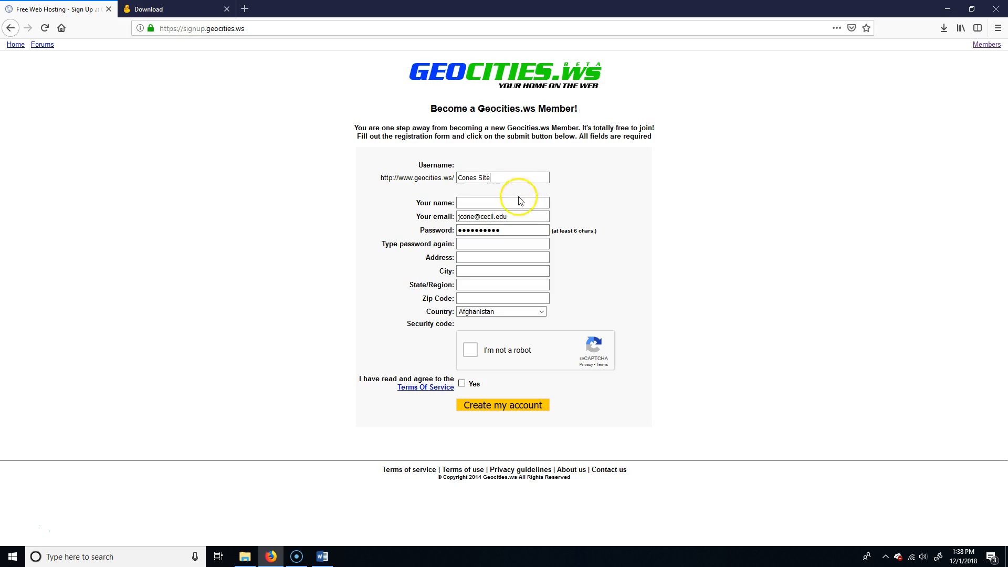
{"action": "left_click", "coordinate": [476, 178]}
Enter the member's first name and repeat the account password in the sign-up form.
{"action": "left_click", "coordinate": [502, 201]}
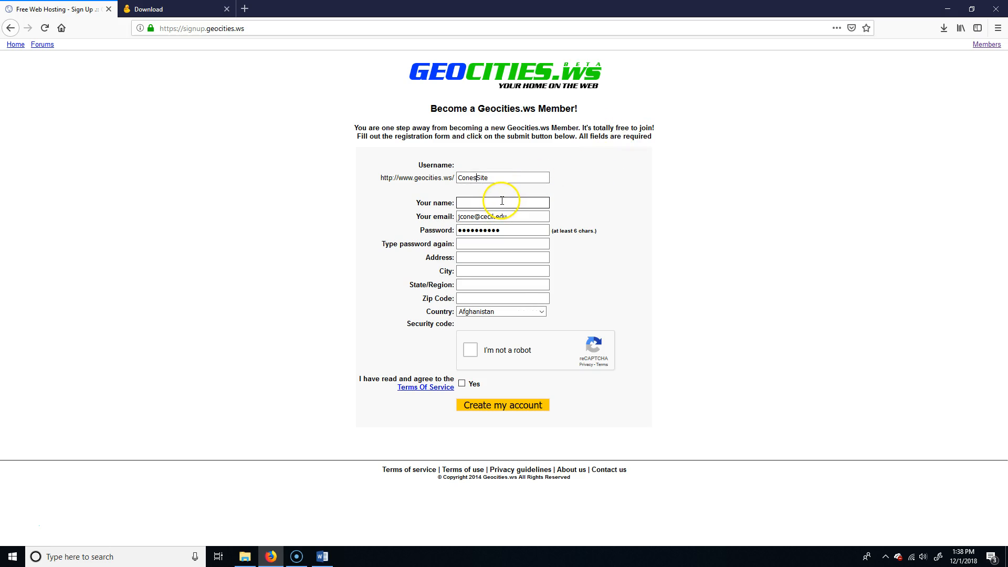
{"action": "left_click", "coordinate": [548, 196]}
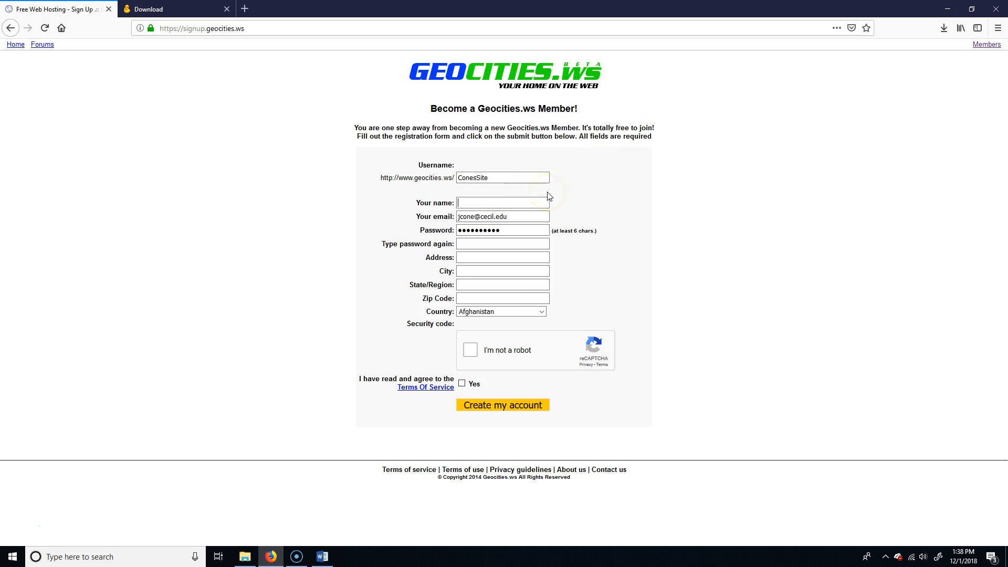
{"action": "type", "text": "Jonathan"}
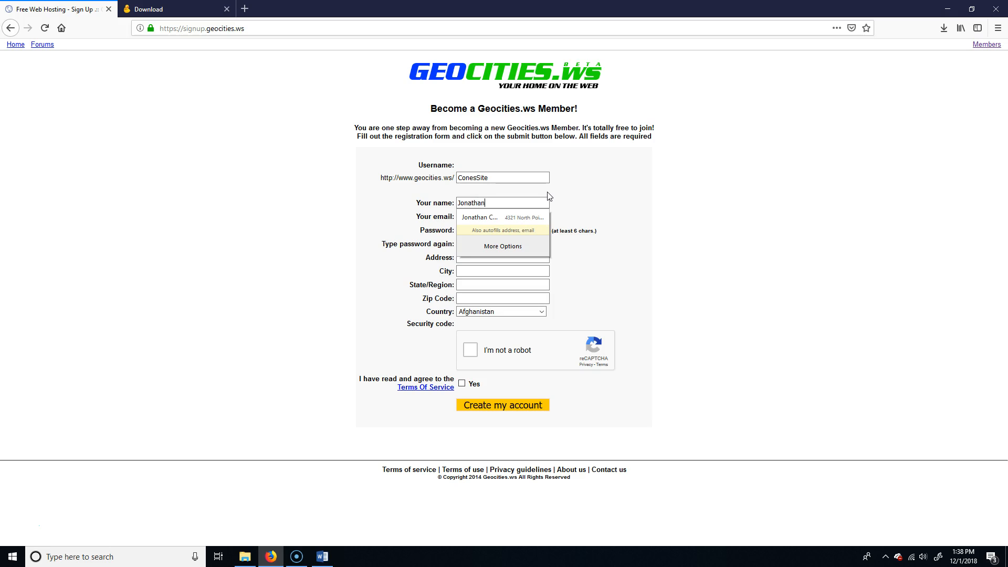
{"action": "left_click", "coordinate": [651, 200]}
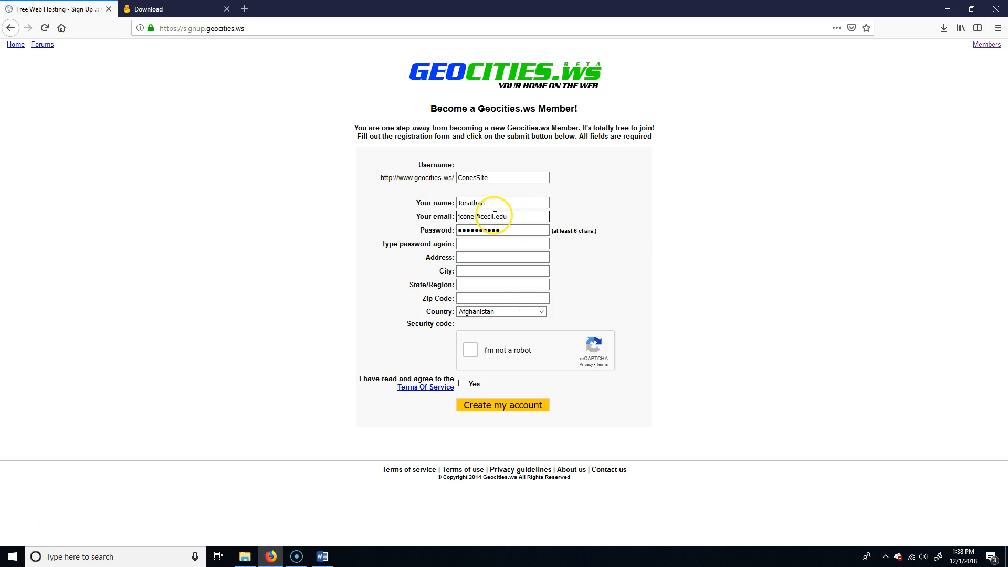
{"action": "left_click", "coordinate": [516, 226]}
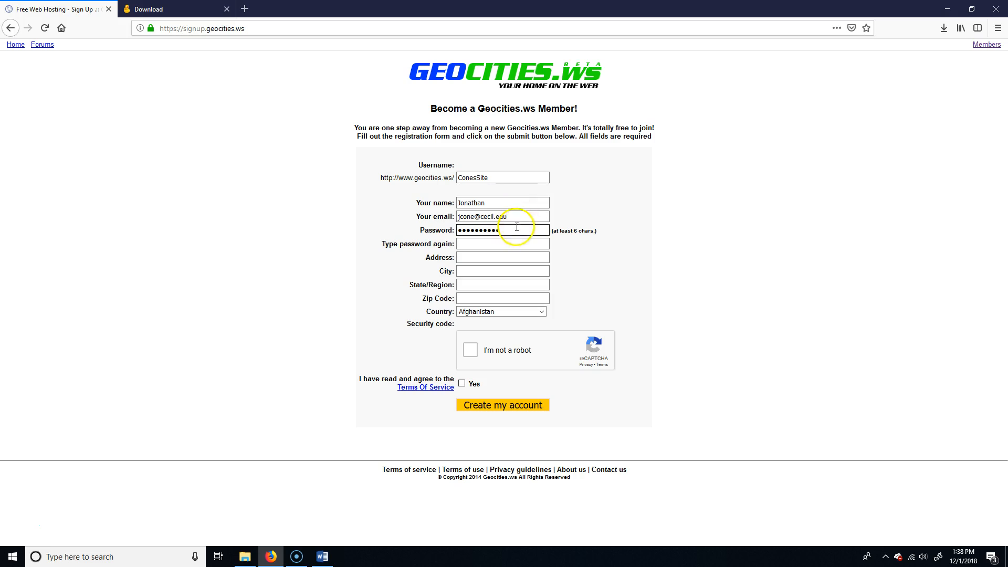
{"action": "left_click", "coordinate": [498, 243]}
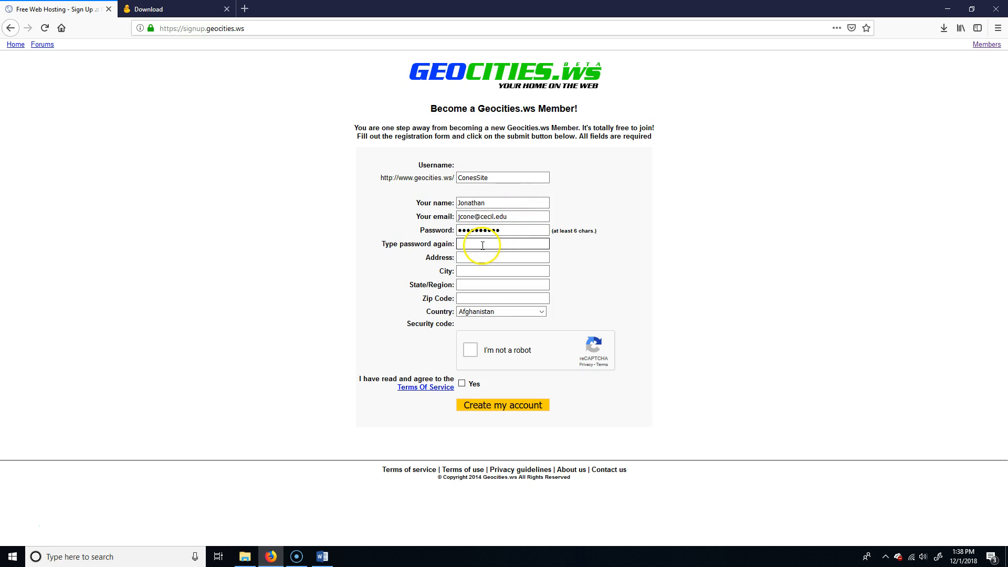
{"action": "type", "text": "j"}
{"action": "left_click", "coordinate": [477, 260]}
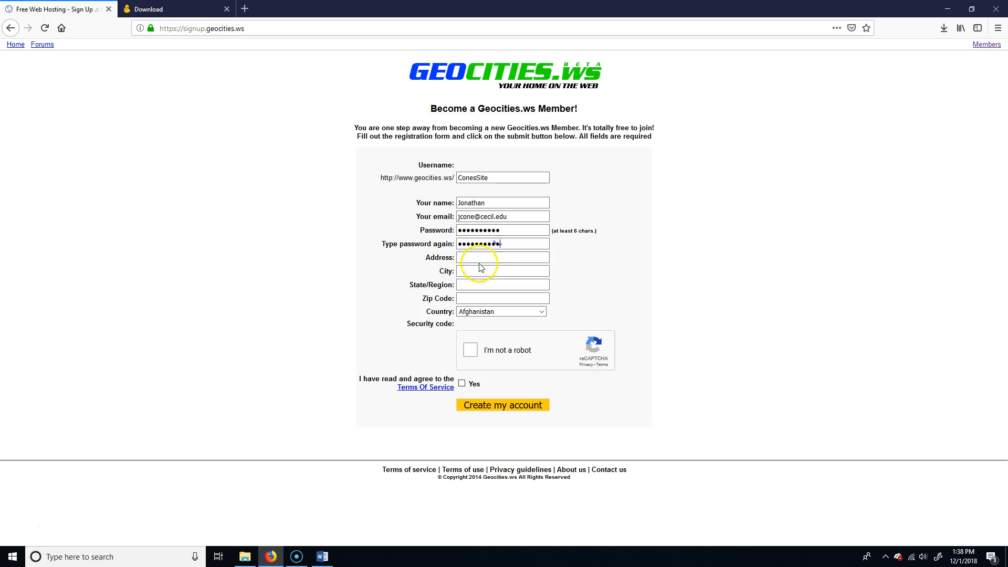
Set the country to United States and tick the robot check and the Terms of Service agreement.
{"action": "left_click", "coordinate": [512, 315]}
{"action": "scroll", "coordinate": [530, 179], "scroll_direction": "down", "scroll_amount": 20}
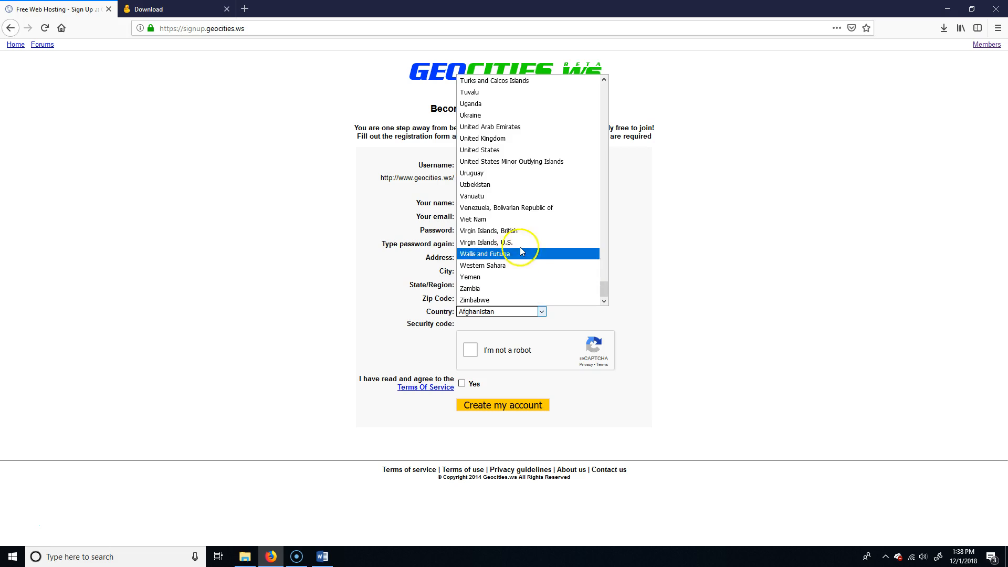
{"action": "left_click", "coordinate": [517, 150]}
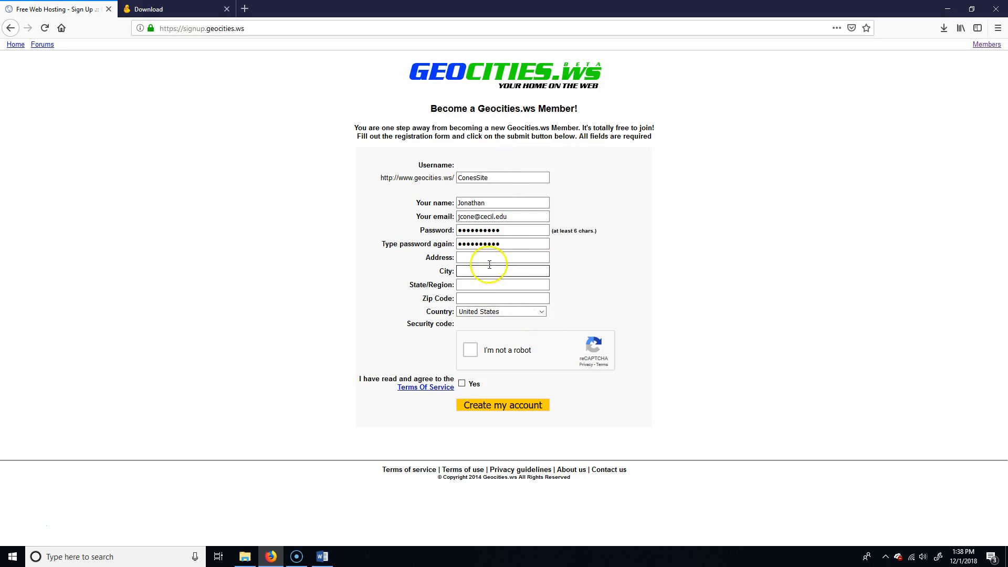
{"action": "left_click", "coordinate": [470, 350]}
{"action": "left_click", "coordinate": [469, 388]}
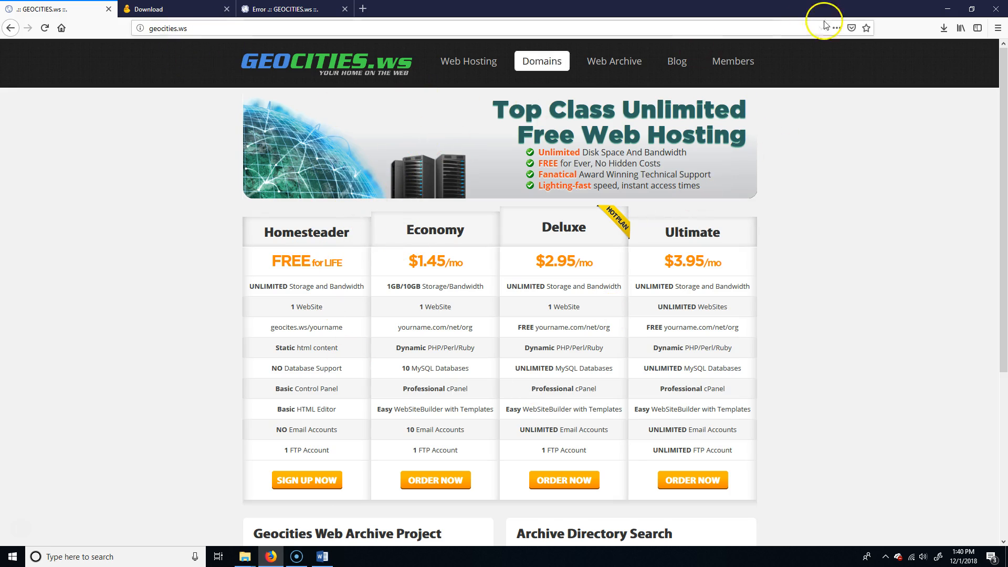
Log out of the current member account and log in again with the username conessite.
{"action": "left_click", "coordinate": [757, 61]}
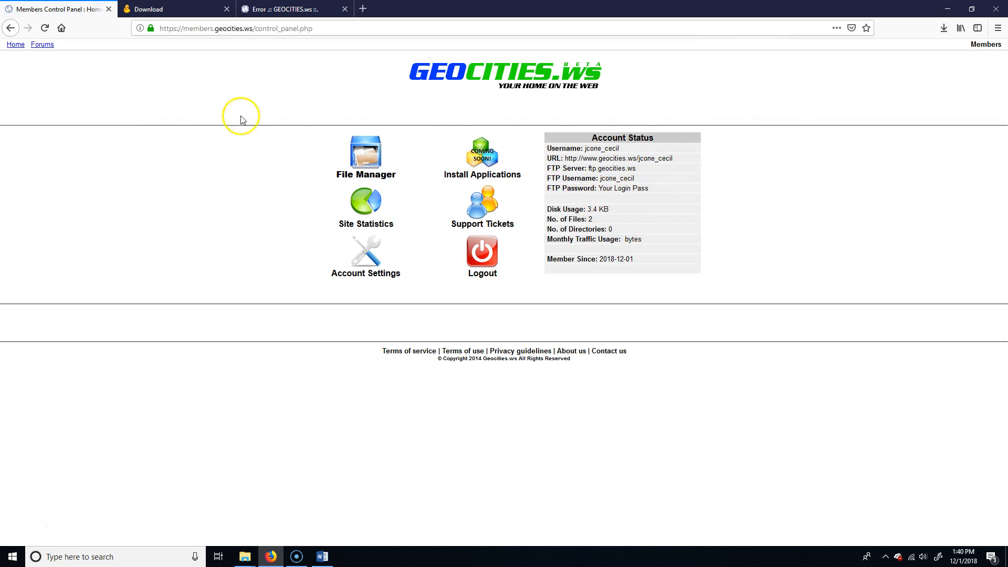
{"action": "left_click", "coordinate": [486, 241]}
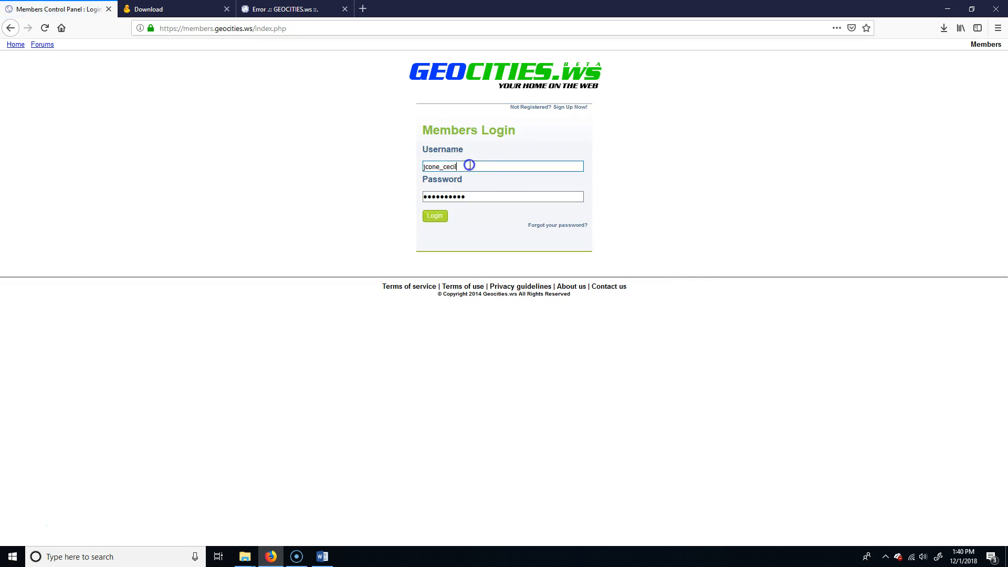
{"action": "double_click", "coordinate": [469, 166]}
{"action": "type", "text": "conessite"}
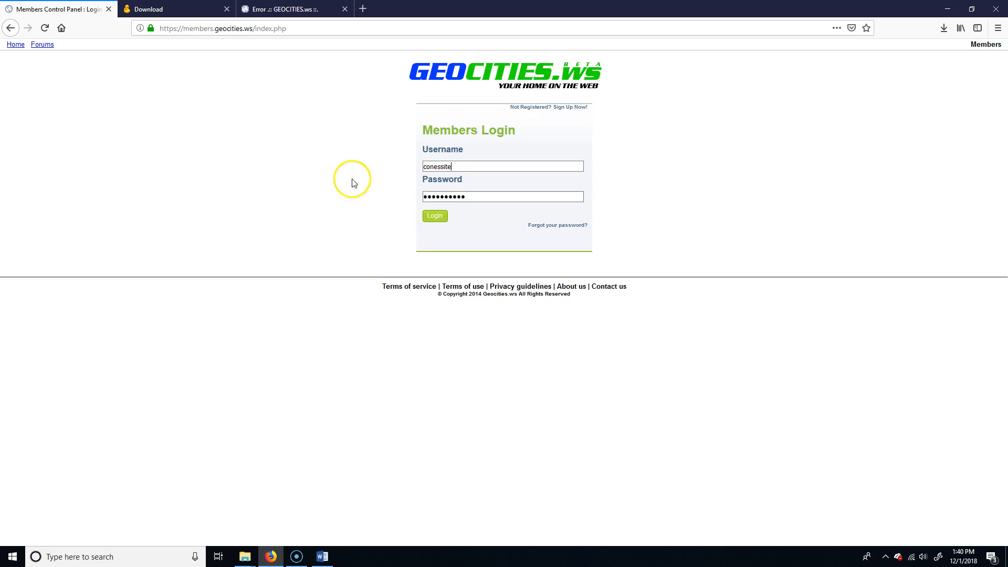
{"action": "left_click", "coordinate": [434, 215]}
{"action": "left_click", "coordinate": [188, 116]}
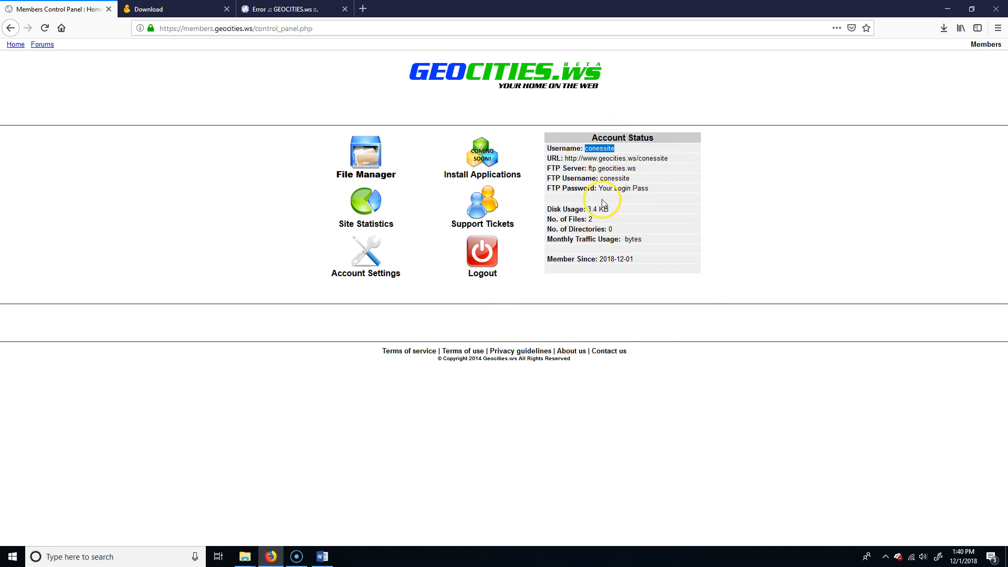
Highlight the Account Status details, including the site URL, FTP server and FTP username.
{"action": "left_click_drag", "start_coordinate": [558, 158], "coordinate": [641, 263]}
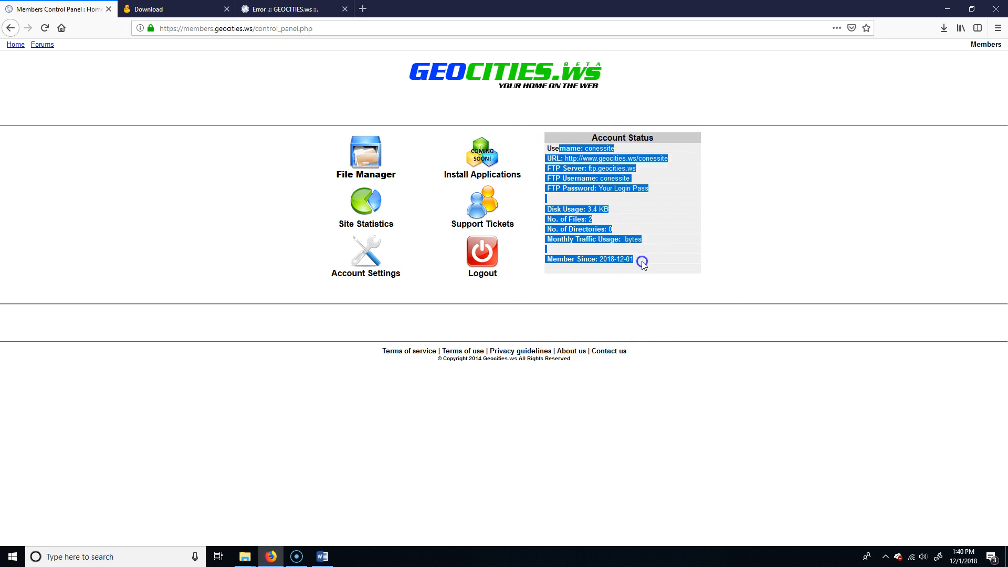
{"action": "left_click", "coordinate": [662, 216]}
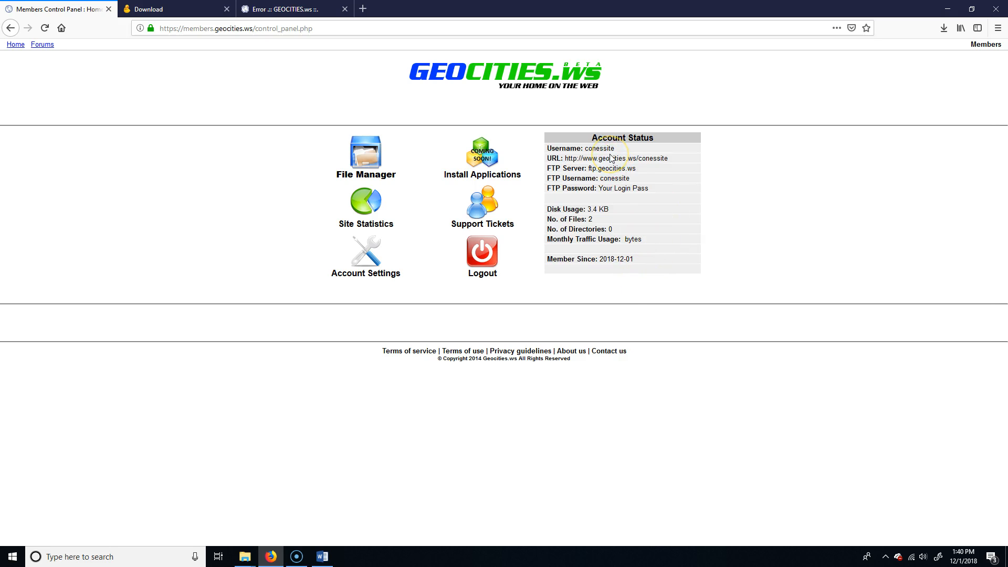
{"action": "left_click_drag", "start_coordinate": [546, 147], "coordinate": [643, 251]}
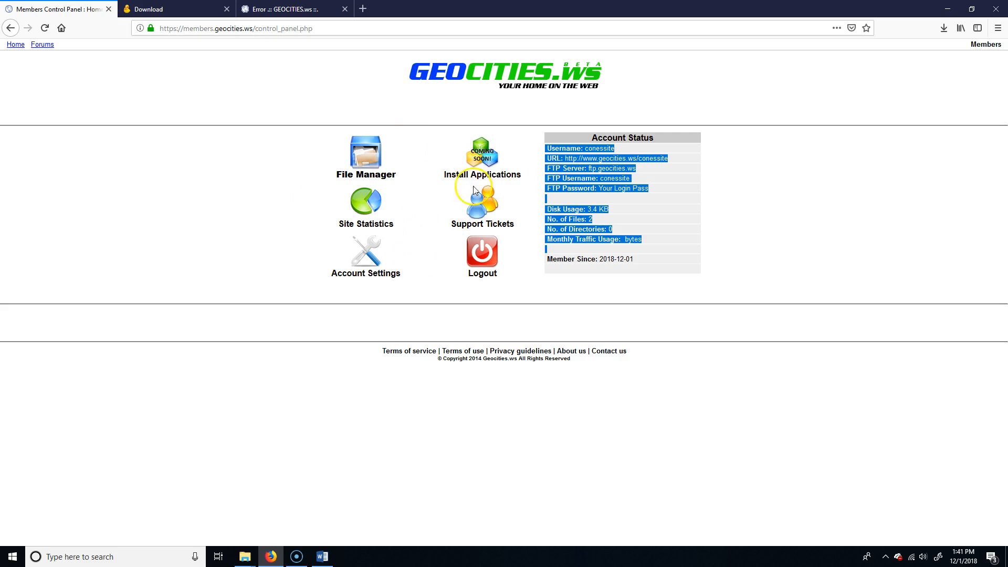
{"action": "left_click", "coordinate": [628, 184]}
{"action": "left_click_drag", "start_coordinate": [552, 149], "coordinate": [670, 248]}
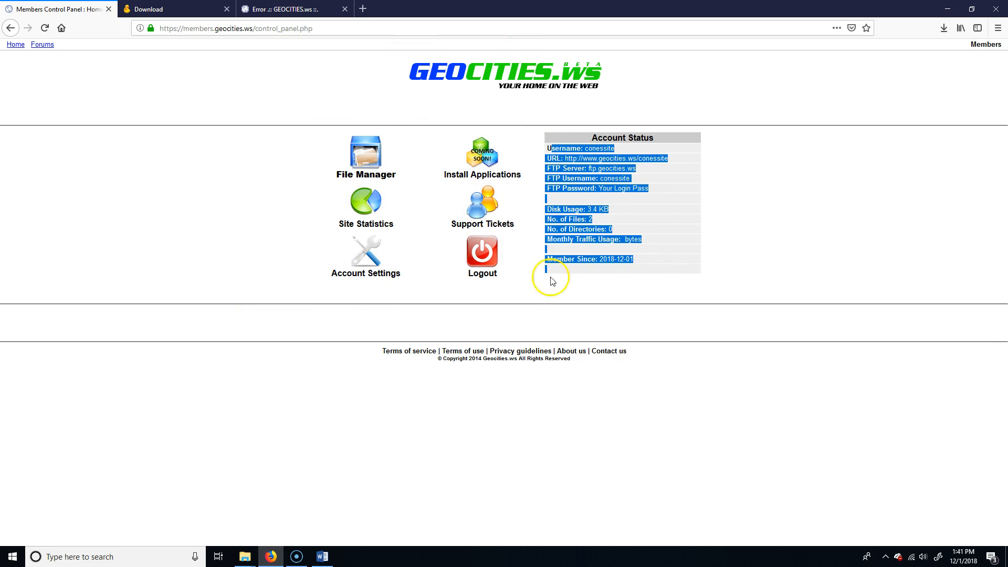
Switch to the open Cyberduck download page and close the Geocities error page.
{"action": "left_click", "coordinate": [173, 9]}
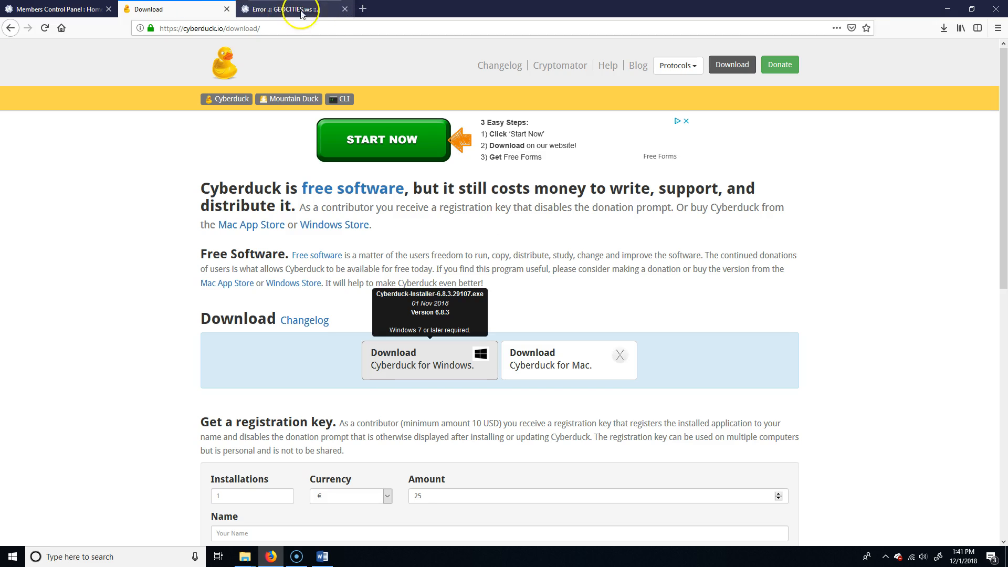
{"action": "left_click", "coordinate": [344, 10]}
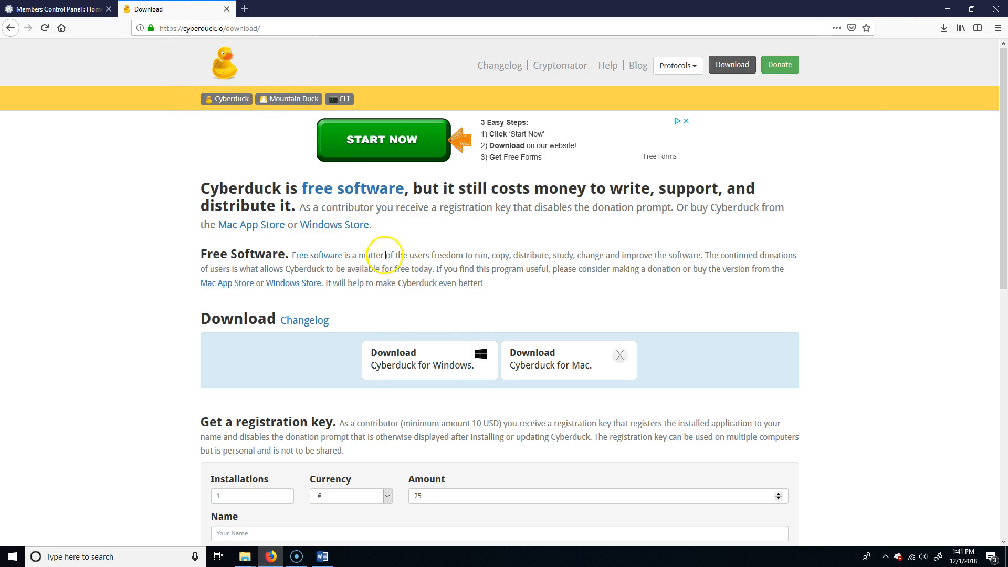
{"action": "scroll", "coordinate": [231, 285], "scroll_direction": "down", "scroll_amount": 1}
{"action": "scroll", "coordinate": [234, 212], "scroll_direction": "up", "scroll_amount": 1}
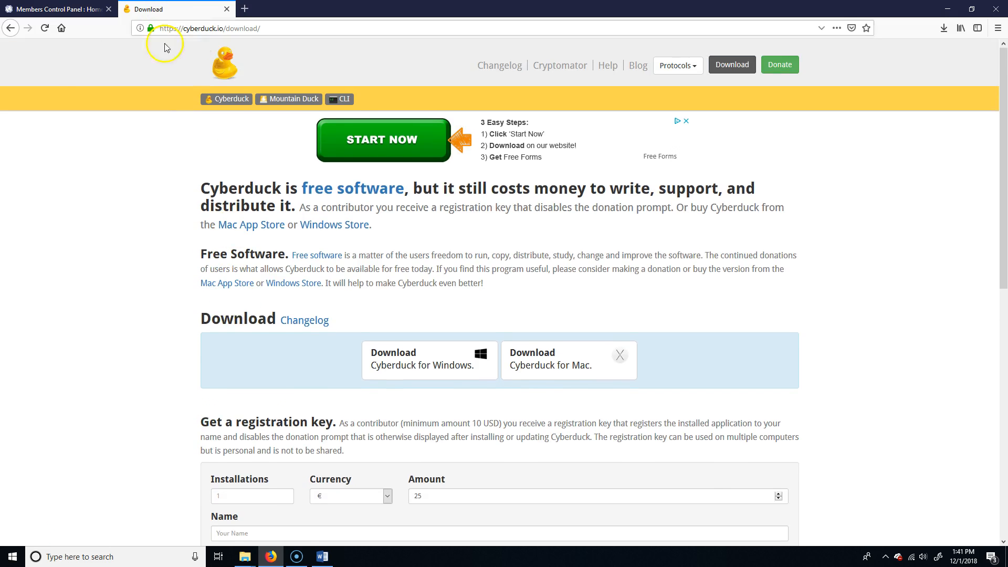
Go to Google and search for cyberduck.
{"action": "left_click", "coordinate": [281, 30]}
{"action": "type", "text": "google"}
{"action": "key", "text": "Return"}
{"action": "left_click", "coordinate": [387, 218]}
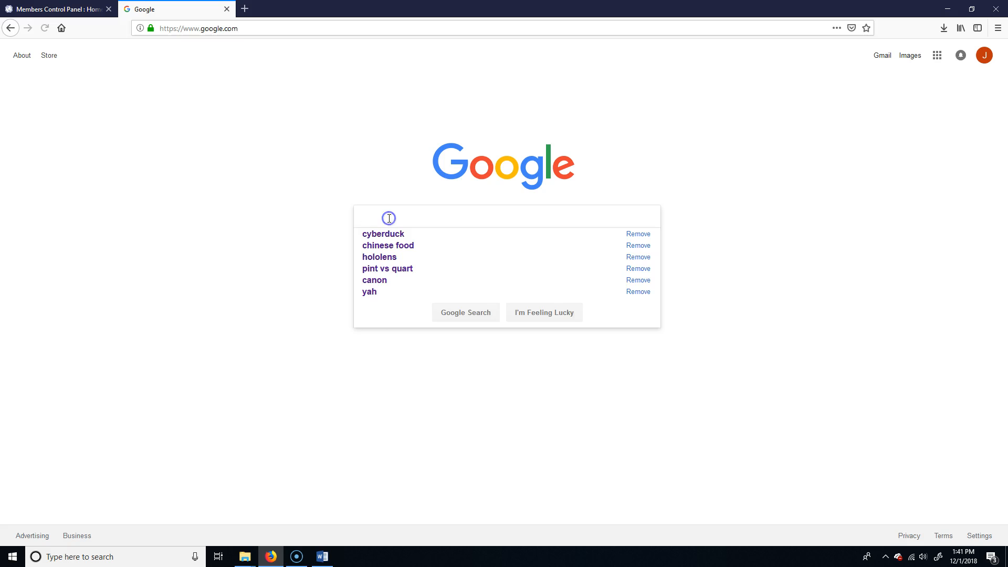
{"action": "type", "text": "cyberduck"}
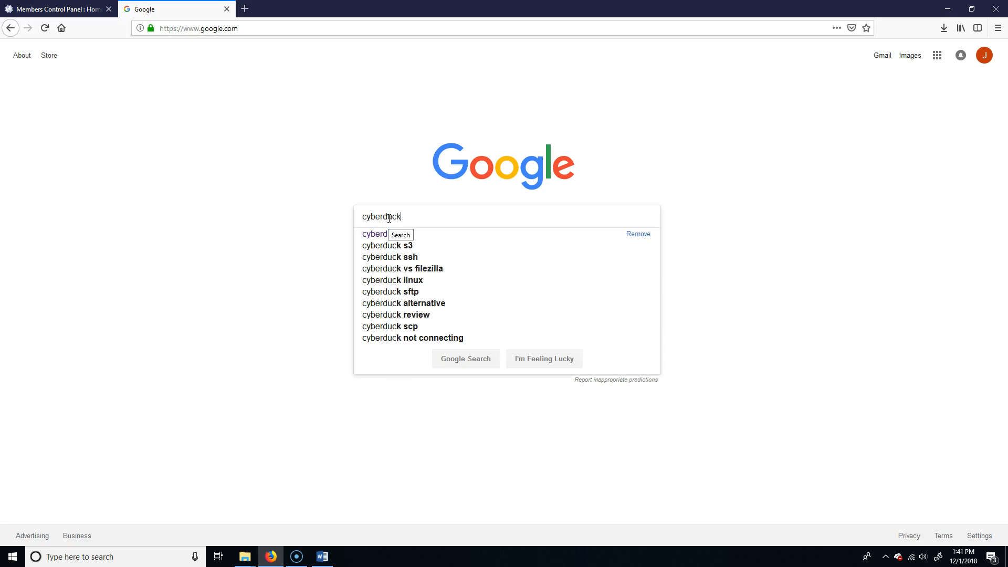
{"action": "key", "text": "Return"}
Open the Cyberduck website and go to its download page for macOS or Windows.
{"action": "left_click", "coordinate": [200, 273]}
{"action": "scroll", "coordinate": [263, 273], "scroll_direction": "down", "scroll_amount": 3}
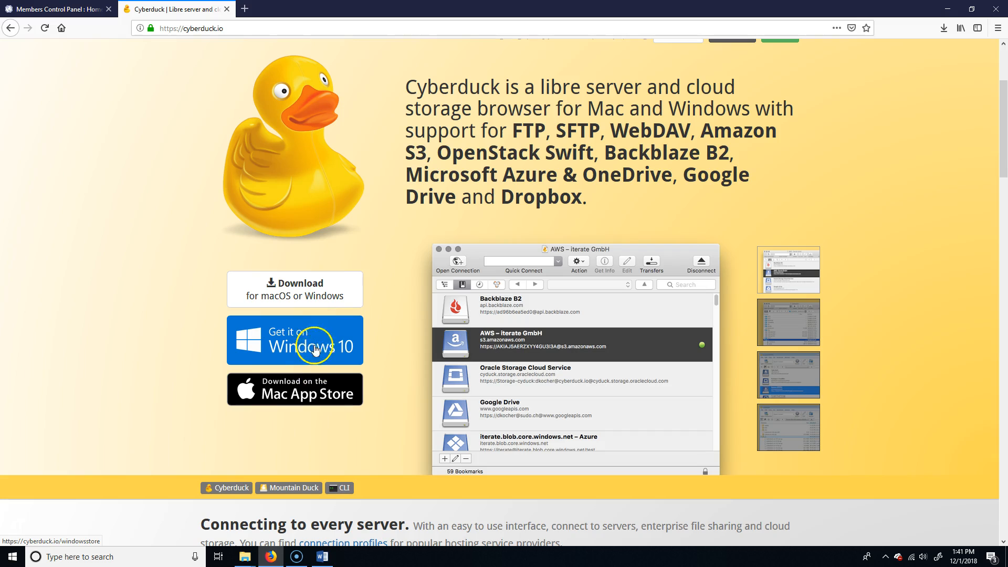
{"action": "left_click", "coordinate": [293, 295]}
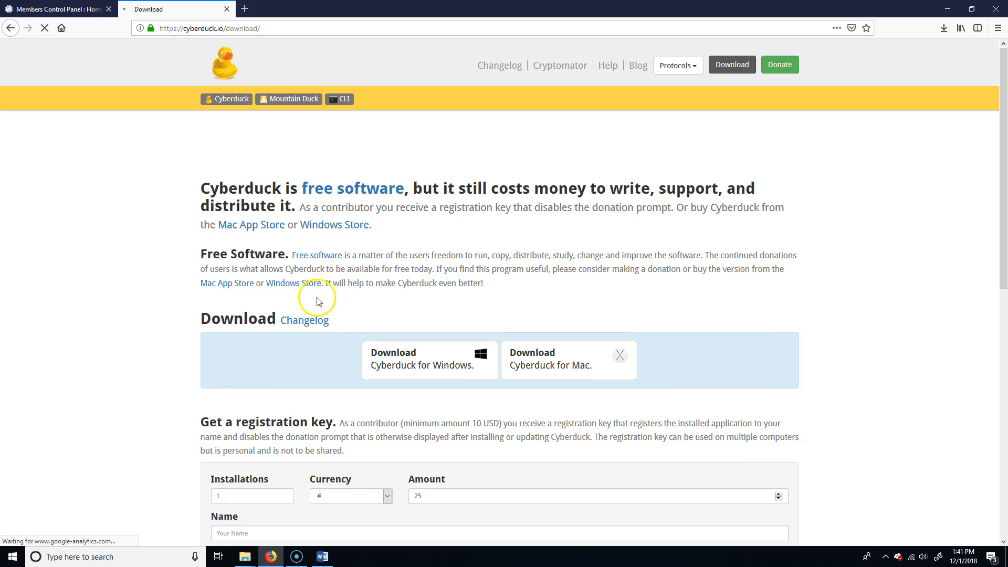
{"action": "scroll", "coordinate": [443, 382], "scroll_direction": "down", "scroll_amount": 3}
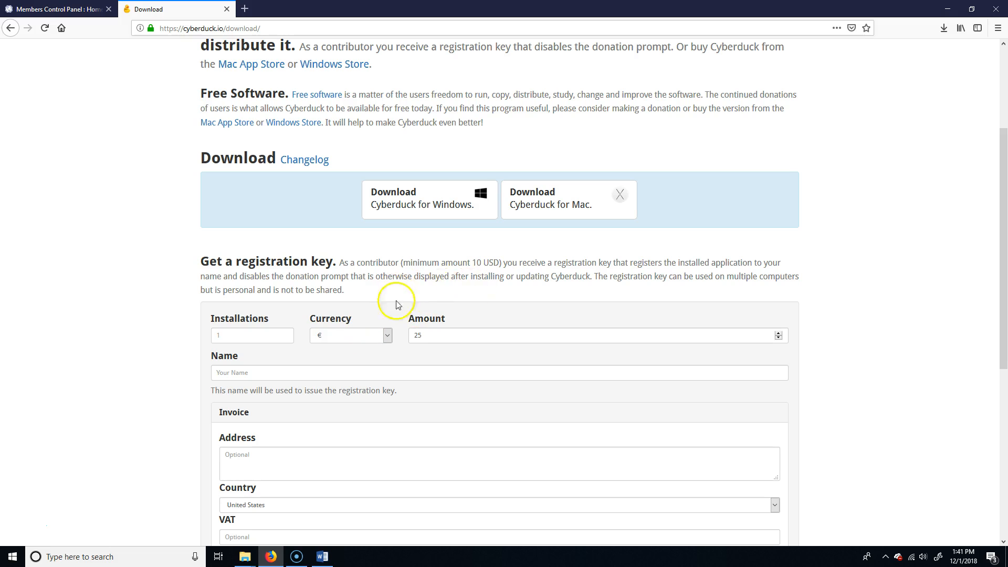
Find and launch the installed Cyberduck application through the Windows search.
{"action": "left_click", "coordinate": [88, 562]}
{"action": "type", "text": "d"}
{"action": "key", "text": "BackSpace"}
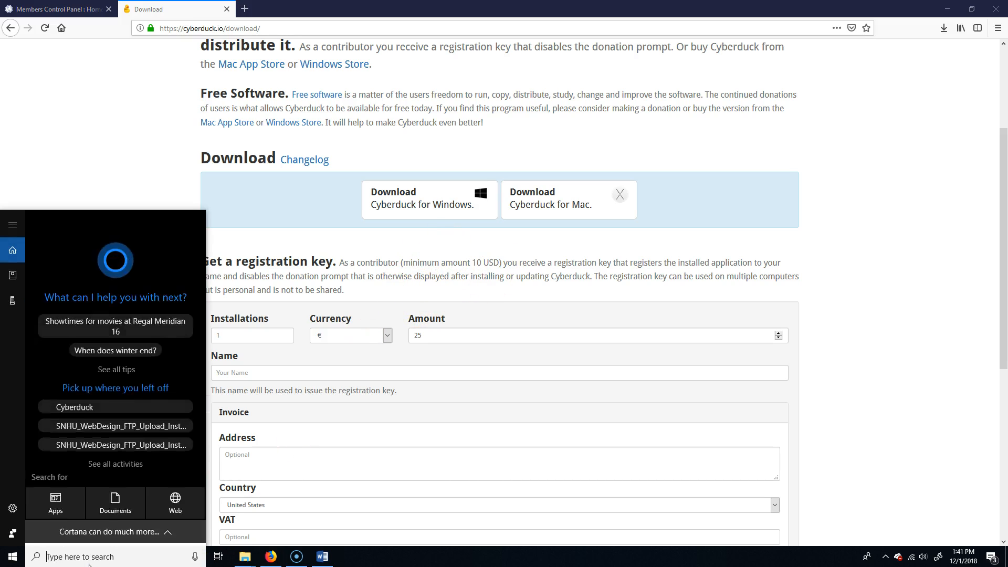
{"action": "type", "text": "cyberduck"}
{"action": "key", "text": "Return"}
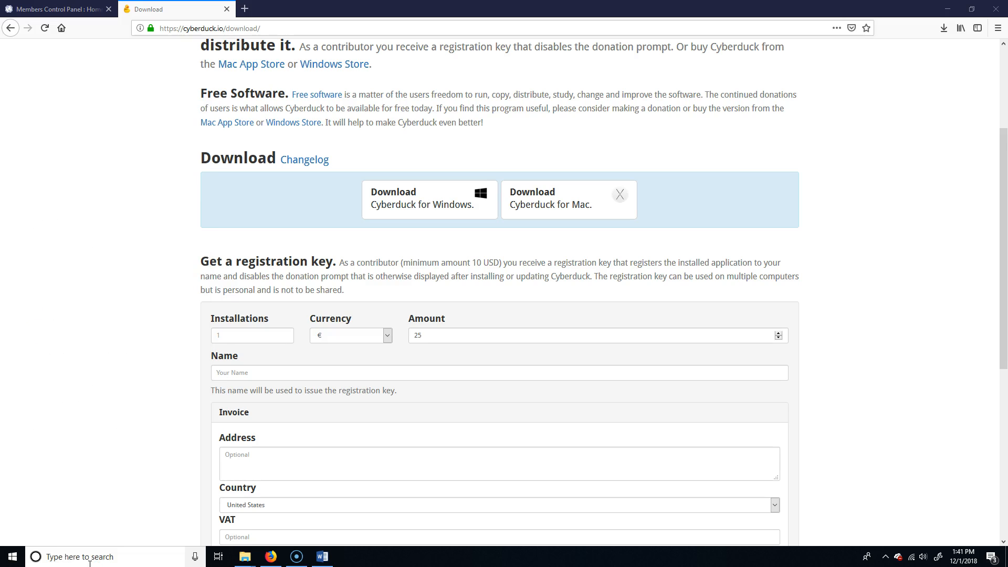
Return to the Geocities members control panel and place the Cyberduck window so the Account Status details remain readable.
{"action": "left_click", "coordinate": [57, 9]}
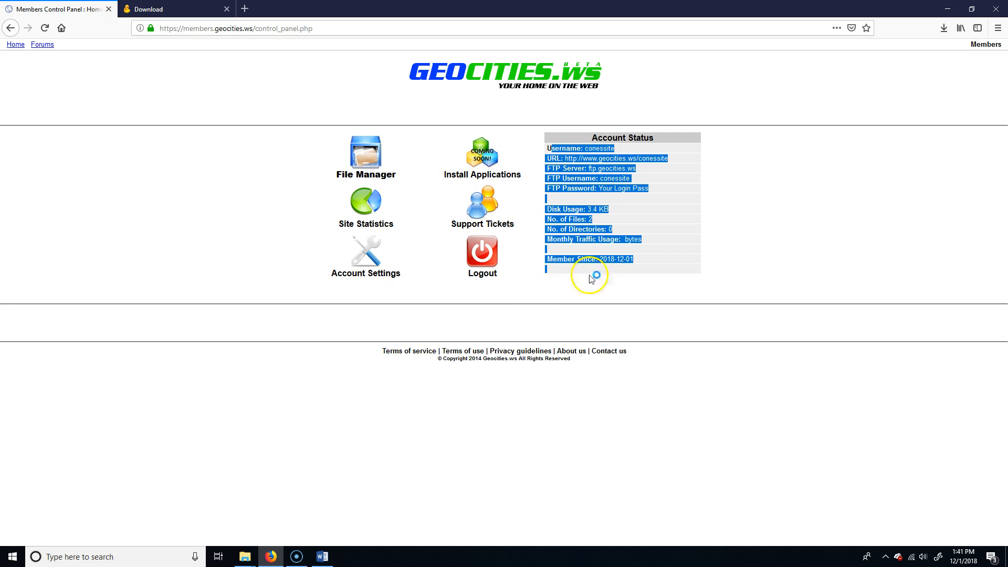
{"action": "left_click", "coordinate": [732, 274]}
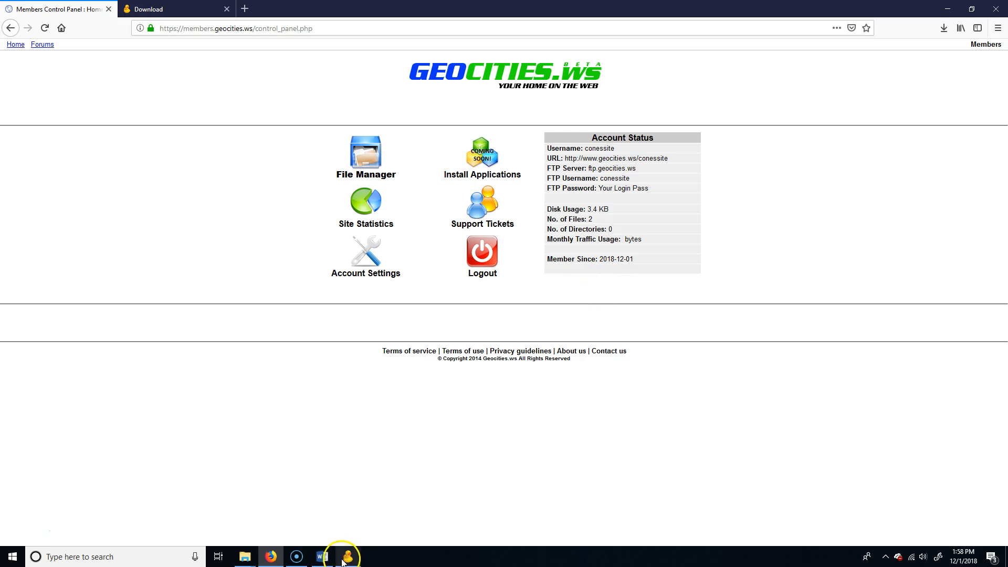
{"action": "left_click", "coordinate": [347, 558]}
{"action": "left_click_drag", "start_coordinate": [452, 132], "coordinate": [391, 130]}
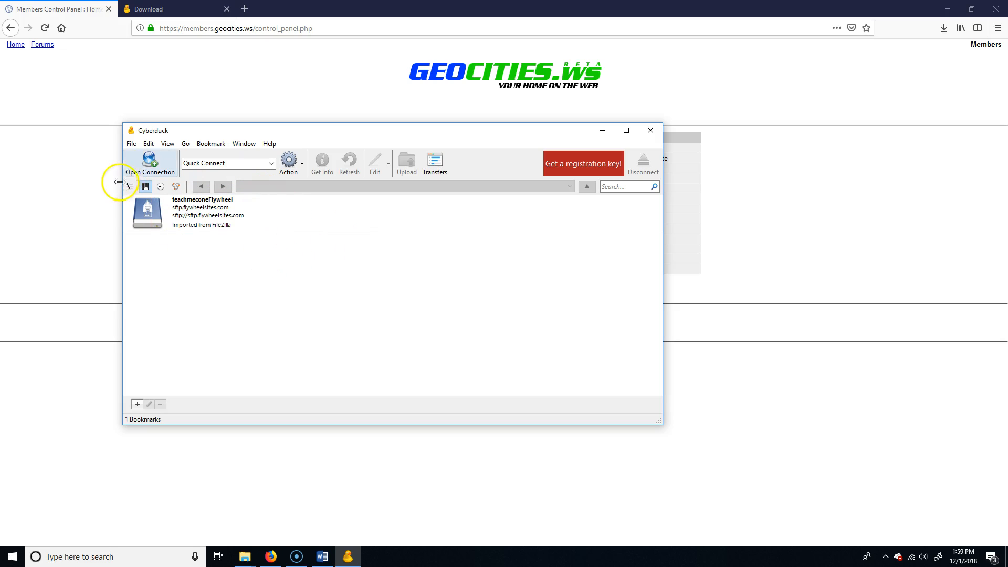
{"action": "left_click_drag", "start_coordinate": [433, 131], "coordinate": [322, 101]}
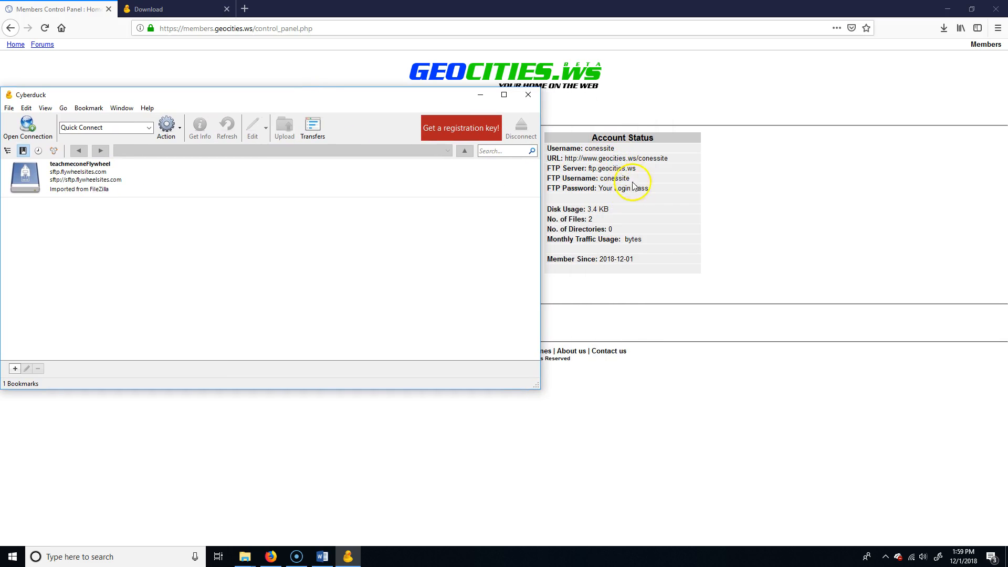
Start a new FTP connection in Cyberduck and clear the prefilled server and username.
{"action": "left_click", "coordinate": [29, 129]}
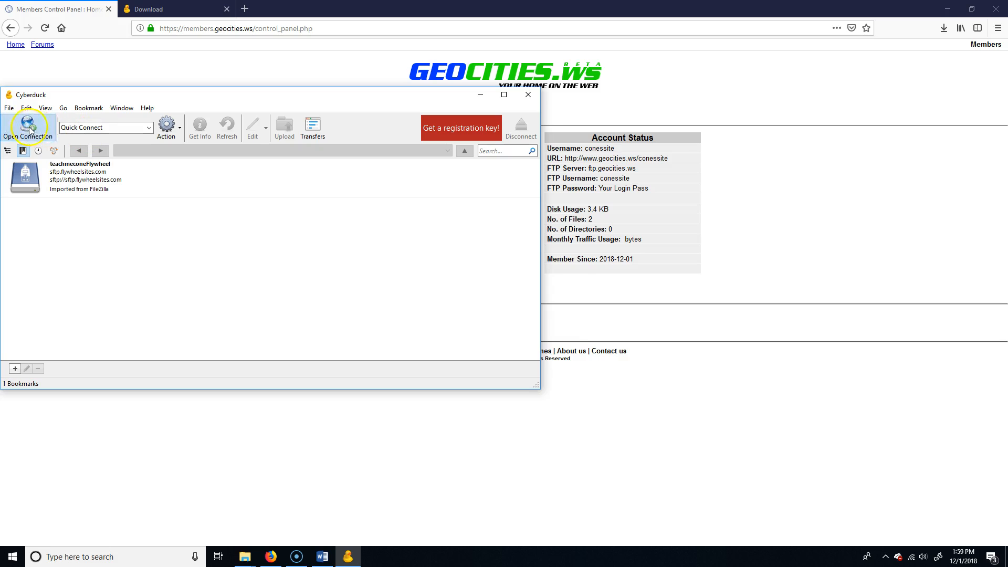
{"action": "left_click_drag", "start_coordinate": [476, 198], "coordinate": [329, 167]}
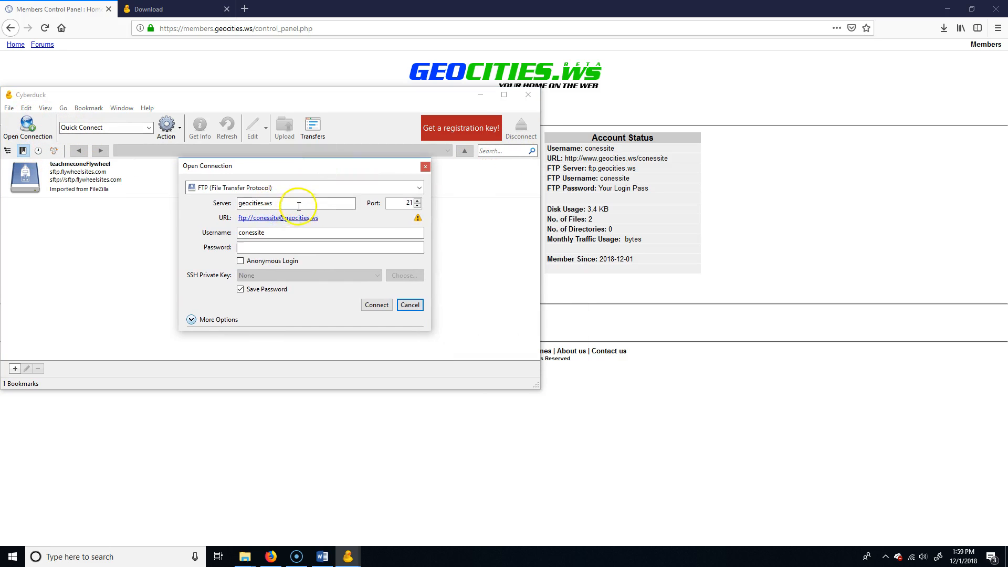
{"action": "left_click_drag", "start_coordinate": [294, 200], "coordinate": [193, 231]}
{"action": "key", "text": "ctrl+c"}
{"action": "key", "text": "BackSpace"}
{"action": "key", "text": "BackSpace"}
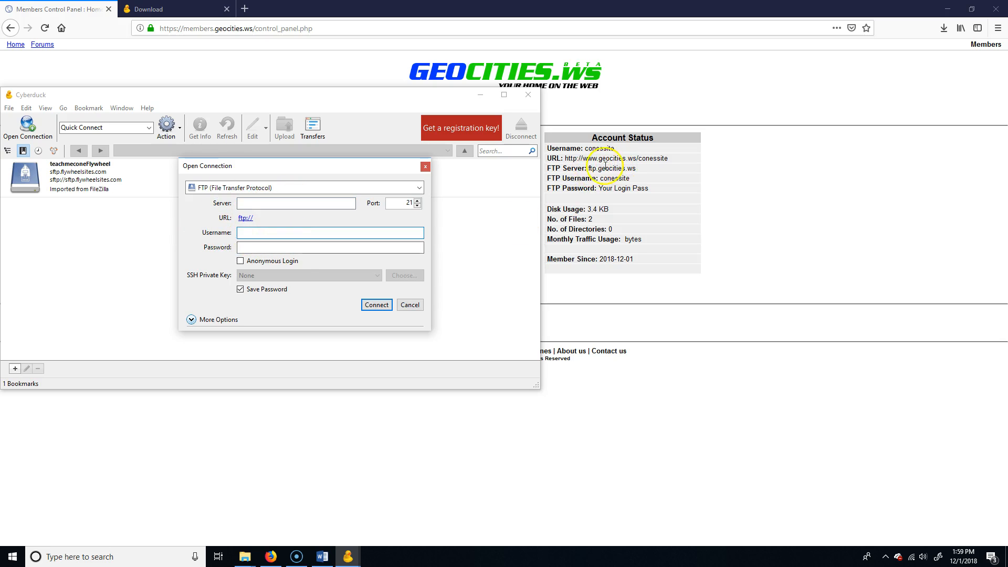
Copy the FTP server address ftp.geocities.ws from the Account Status details into the connection's server setting.
{"action": "left_click_drag", "start_coordinate": [642, 173], "coordinate": [619, 169]}
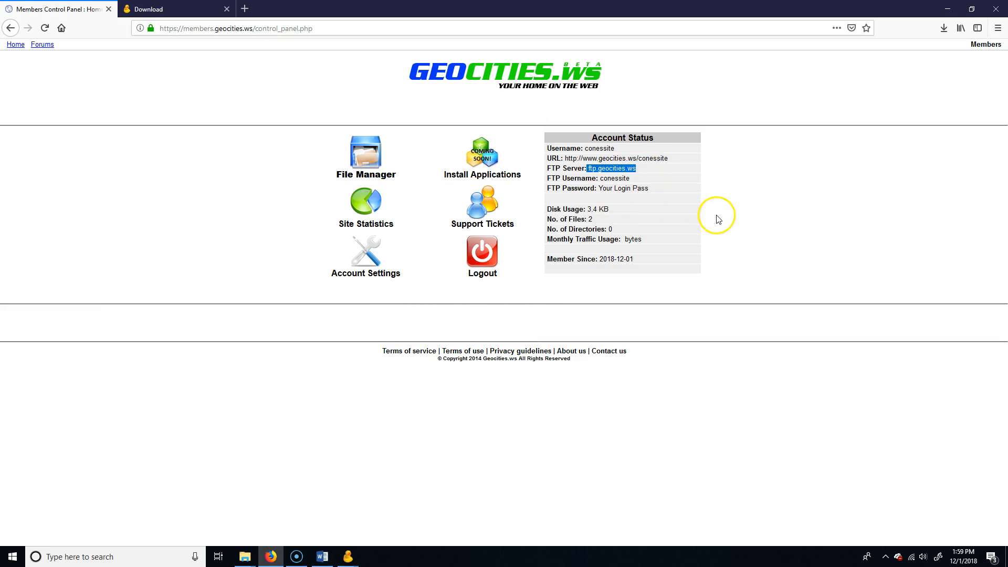
{"action": "left_click", "coordinate": [348, 556]}
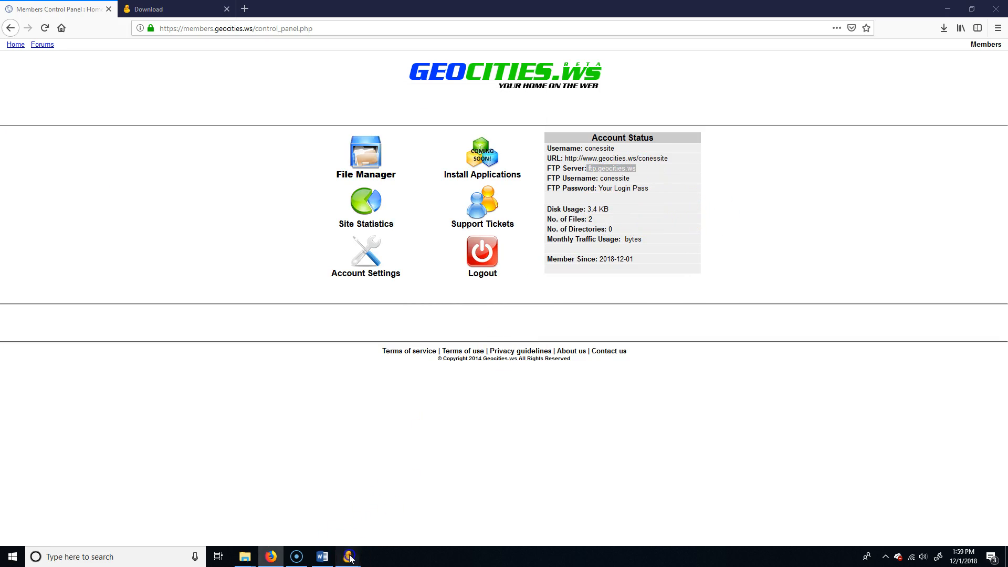
{"action": "left_click", "coordinate": [406, 521]}
{"action": "left_click", "coordinate": [253, 202]}
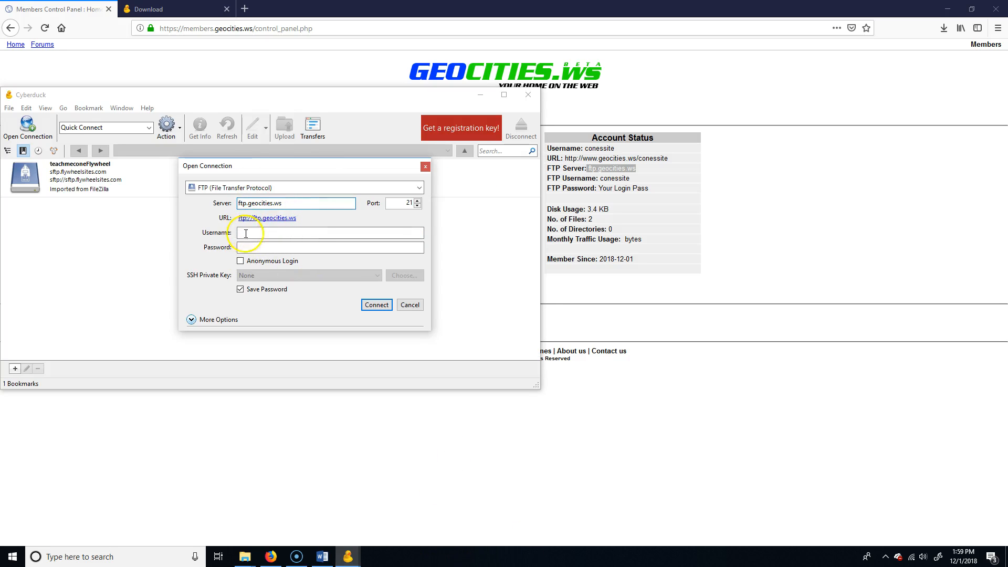
Copy the FTP username from the Account Status details into the connection's username setting.
{"action": "left_click", "coordinate": [634, 179]}
{"action": "left_click_drag", "start_coordinate": [633, 178], "coordinate": [602, 178]}
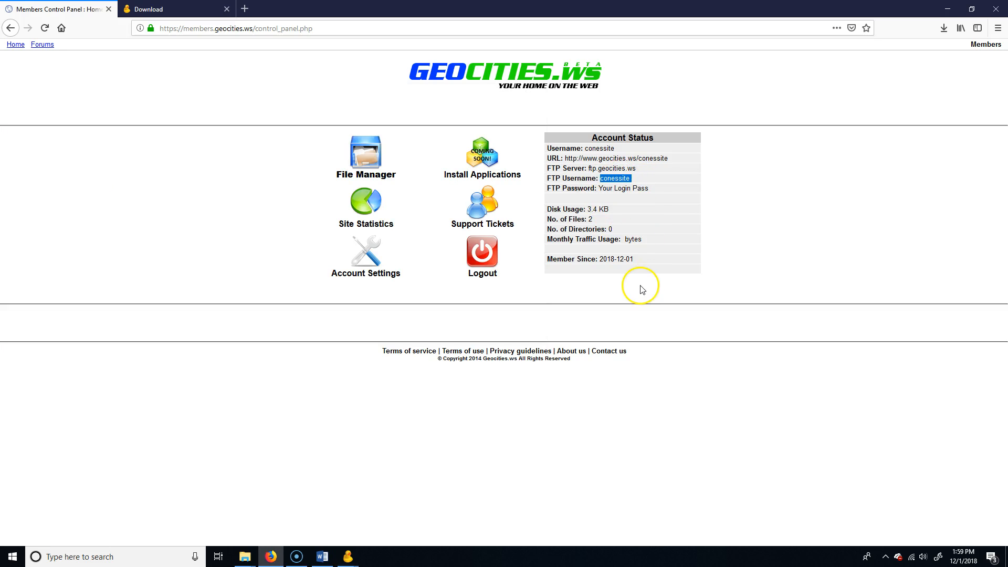
{"action": "mouse_move", "coordinate": [348, 556]}
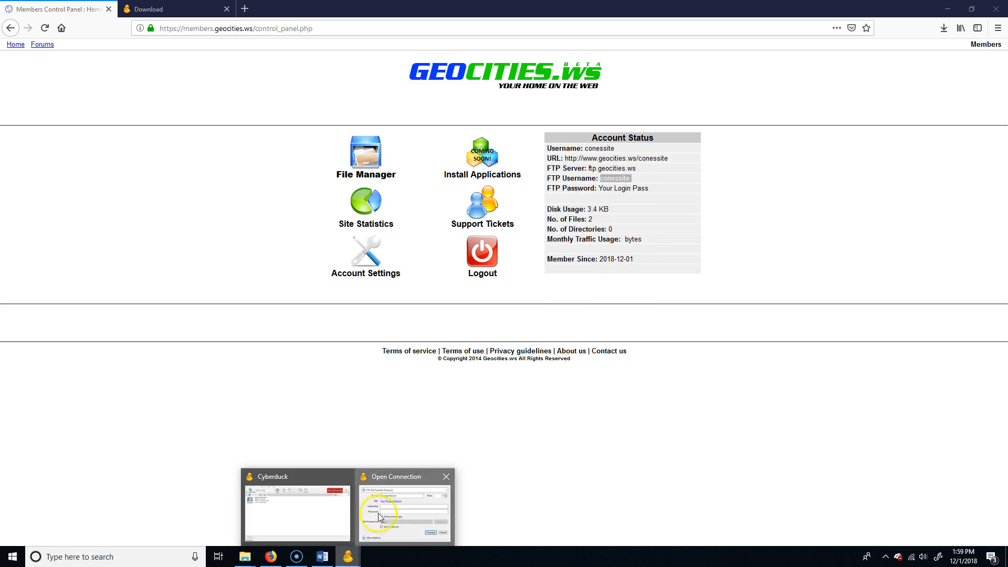
{"action": "left_click", "coordinate": [382, 519]}
{"action": "left_click", "coordinate": [288, 233]}
{"action": "key", "text": "ctrl+v"}
Enter the account password, connect to the FTP server and continue with the unsecured connection.
{"action": "left_click", "coordinate": [324, 246]}
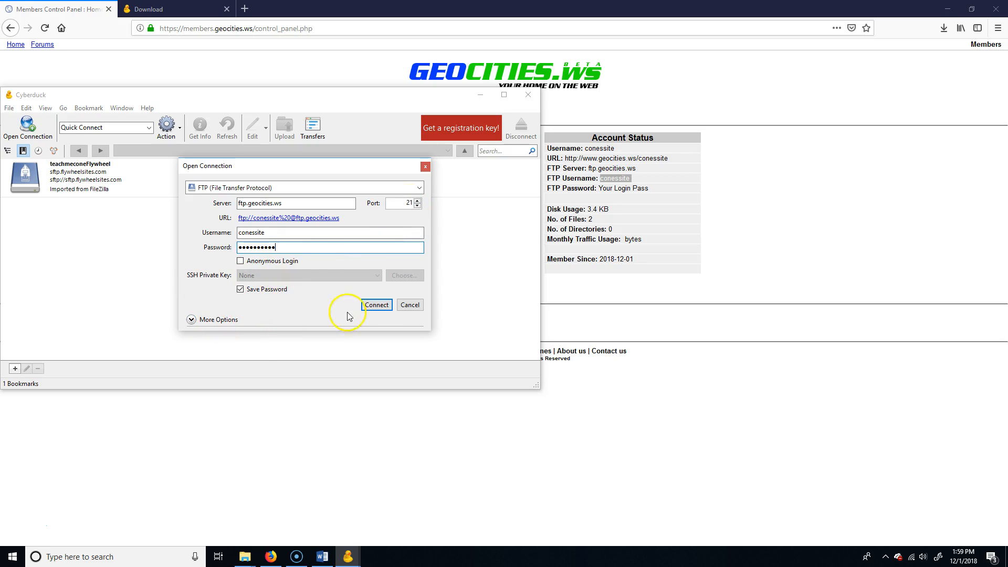
{"action": "left_click", "coordinate": [376, 305]}
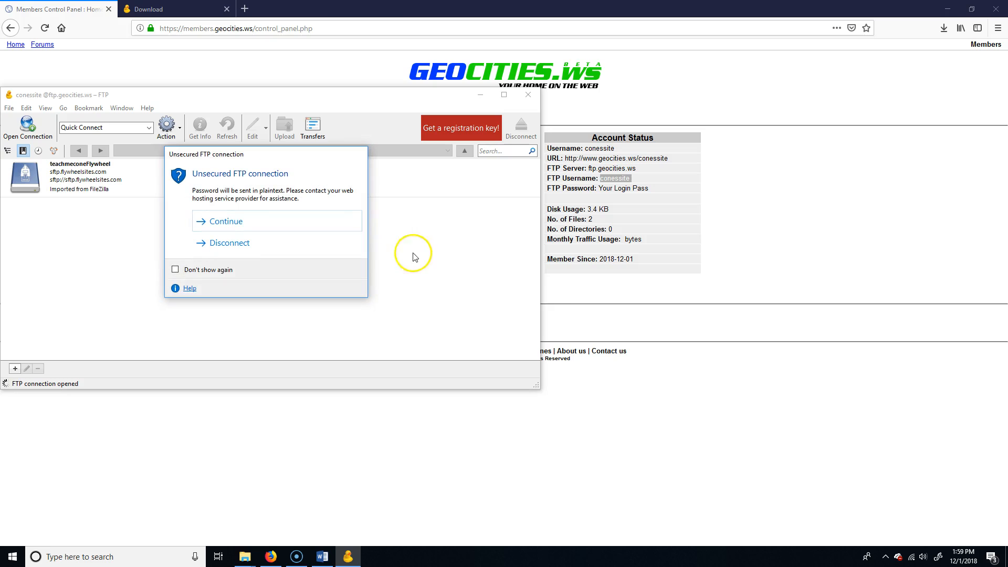
{"action": "left_click", "coordinate": [222, 223]}
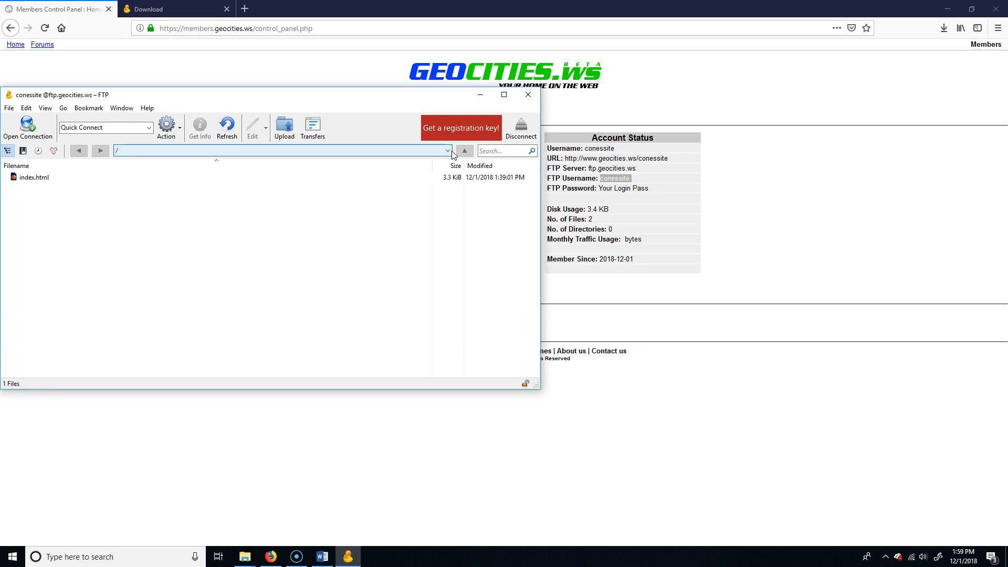
Delete the default index.html file from the server's root folder and confirm the deletion.
{"action": "left_click_drag", "start_coordinate": [290, 94], "coordinate": [367, 81]}
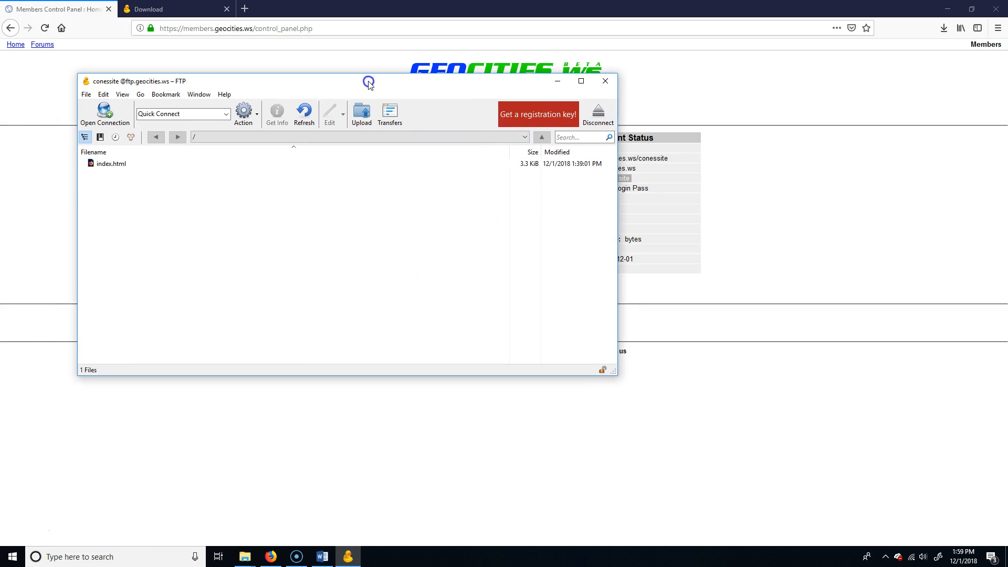
{"action": "left_click", "coordinate": [150, 167]}
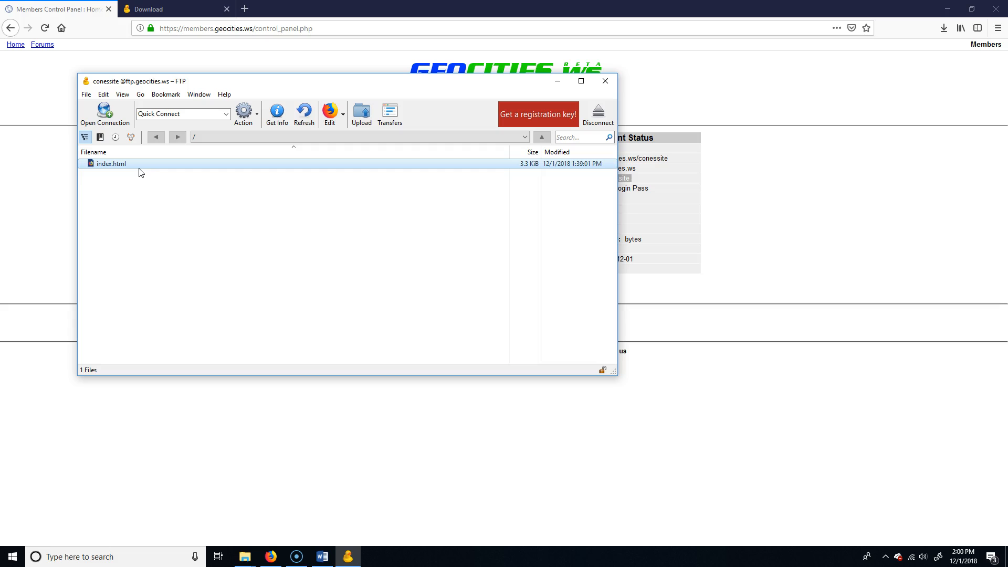
{"action": "left_click", "coordinate": [159, 165]}
{"action": "right_click", "coordinate": [146, 167]}
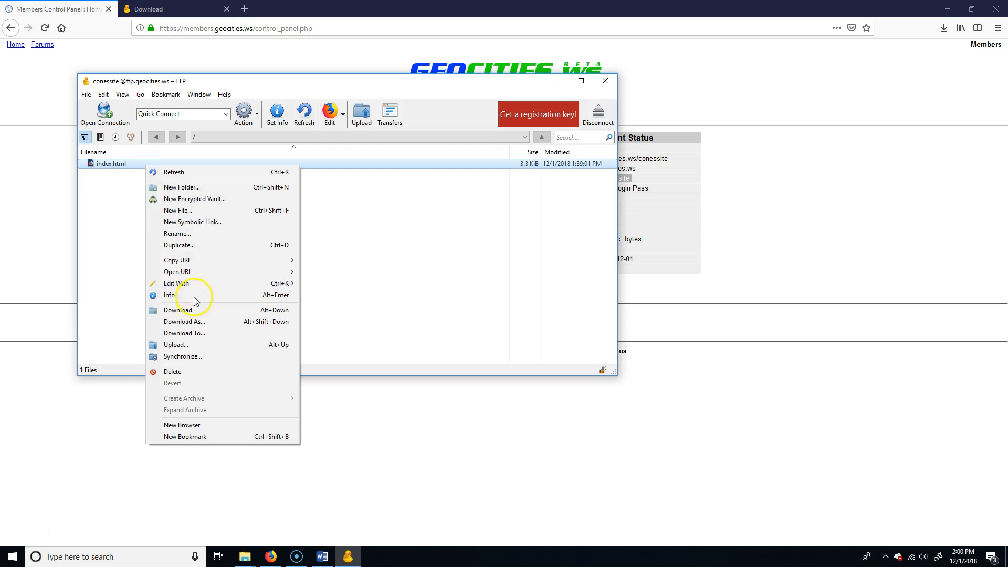
{"action": "left_click", "coordinate": [203, 370]}
{"action": "left_click", "coordinate": [300, 223]}
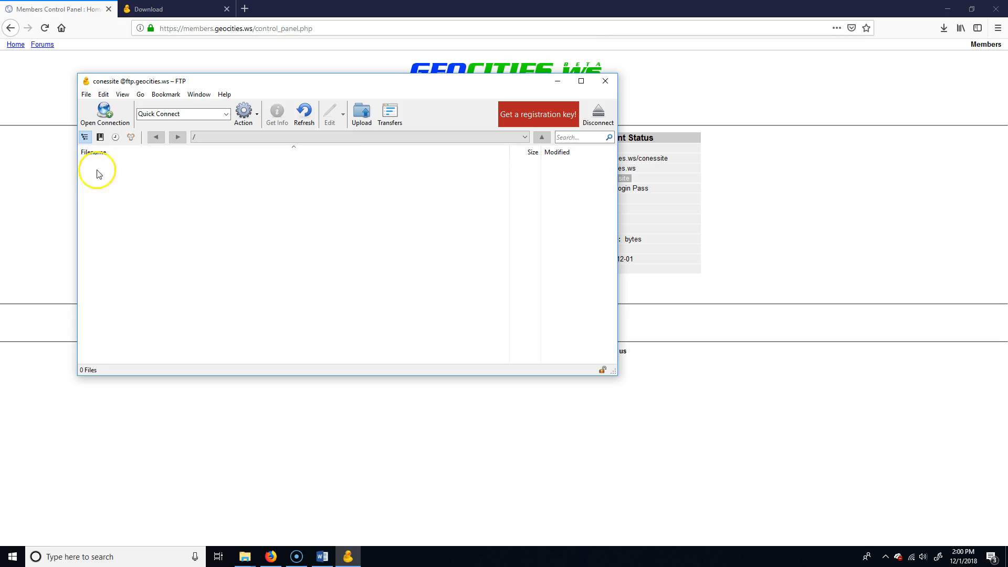
Shrink and move the browser window to expose the desktop, then open the coneInterestSite folder there.
{"action": "left_click_drag", "start_coordinate": [905, 13], "coordinate": [728, 46]}
{"action": "left_click_drag", "start_coordinate": [955, 177], "coordinate": [851, 167]}
{"action": "left_click", "coordinate": [899, 164]}
{"action": "left_click", "coordinate": [829, 40]}
{"action": "left_click_drag", "start_coordinate": [850, 46], "coordinate": [774, 50]}
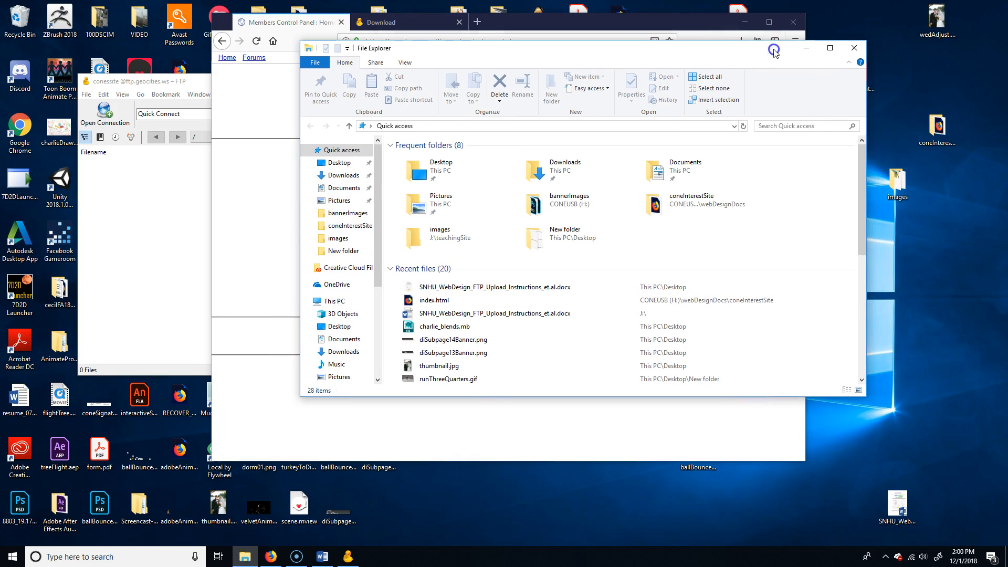
{"action": "double_click", "coordinate": [938, 126]}
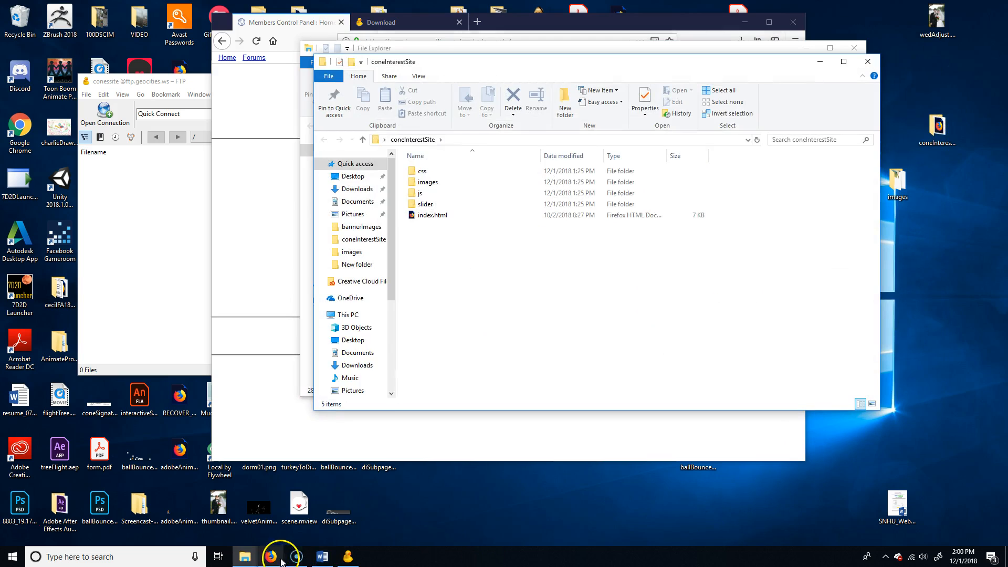
Maximize the browser with the members control panel again and bring the coneInterestSite folder window in front of it.
{"action": "left_click", "coordinate": [271, 557]}
{"action": "left_click", "coordinate": [277, 556]}
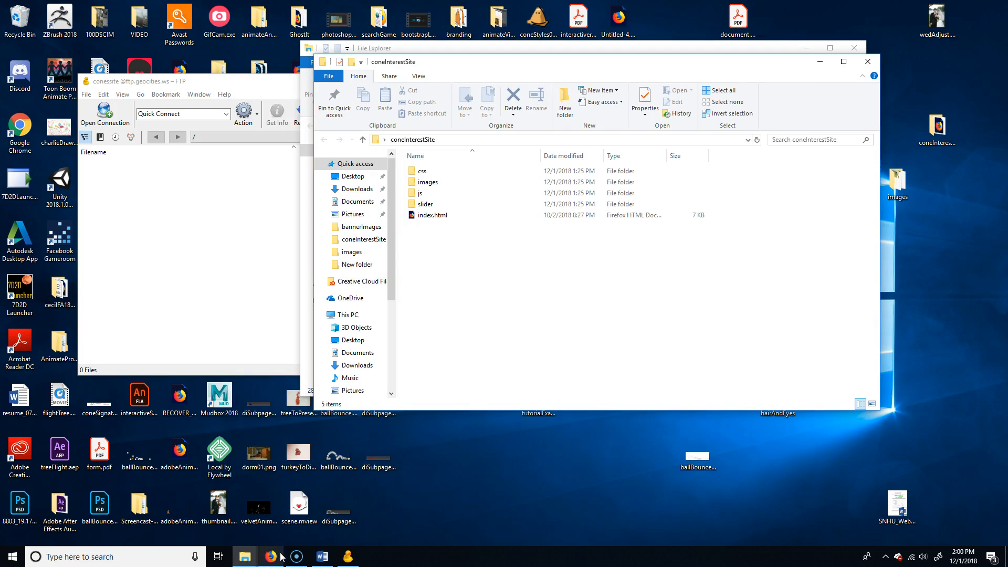
{"action": "left_click", "coordinate": [274, 557]}
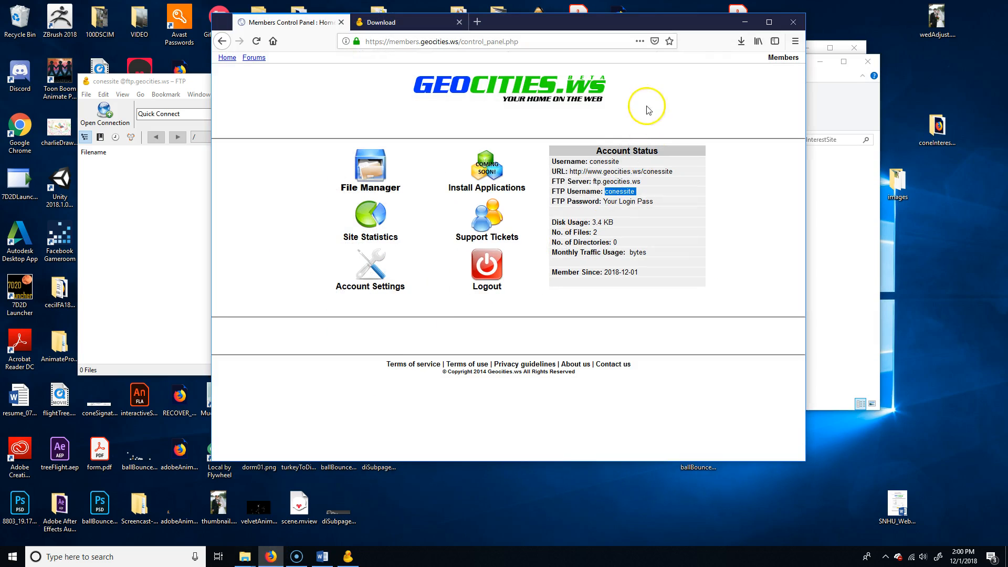
{"action": "left_click", "coordinate": [768, 22]}
{"action": "mouse_move", "coordinate": [245, 556]}
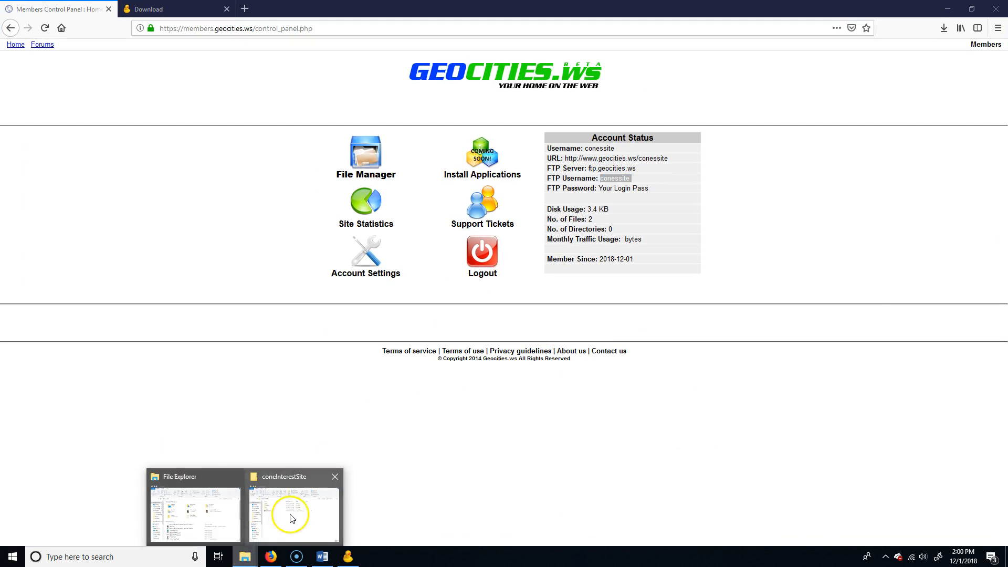
{"action": "left_click", "coordinate": [290, 512]}
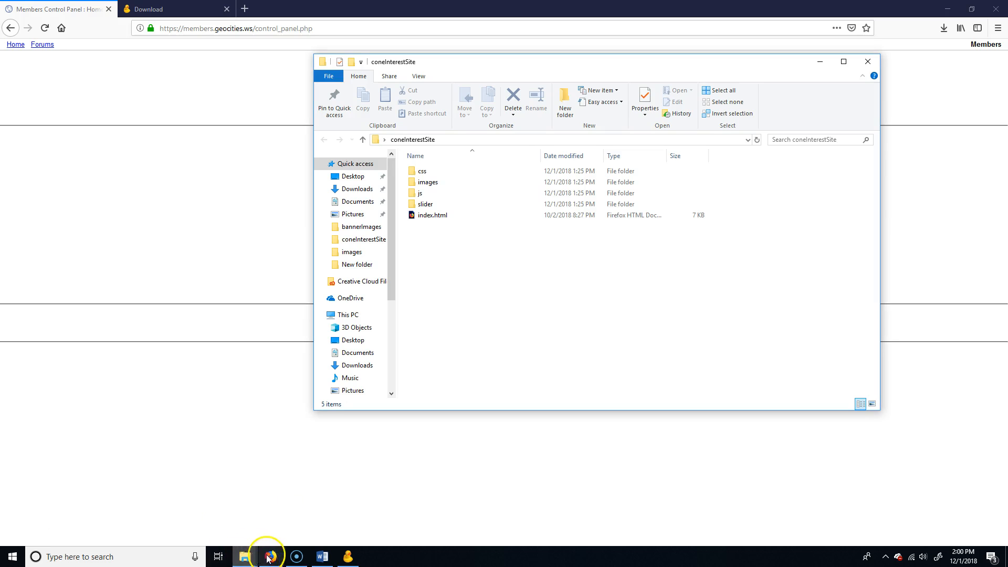
Bring up Cyberduck and arrange its window side by side with the resized coneInterestSite folder window.
{"action": "left_click", "coordinate": [348, 556]}
{"action": "left_click_drag", "start_coordinate": [507, 82], "coordinate": [429, 81]}
{"action": "left_click_drag", "start_coordinate": [603, 66], "coordinate": [700, 66]}
{"action": "left_click_drag", "start_coordinate": [412, 410], "coordinate": [462, 358]}
{"action": "left_click_drag", "start_coordinate": [652, 81], "coordinate": [661, 113]}
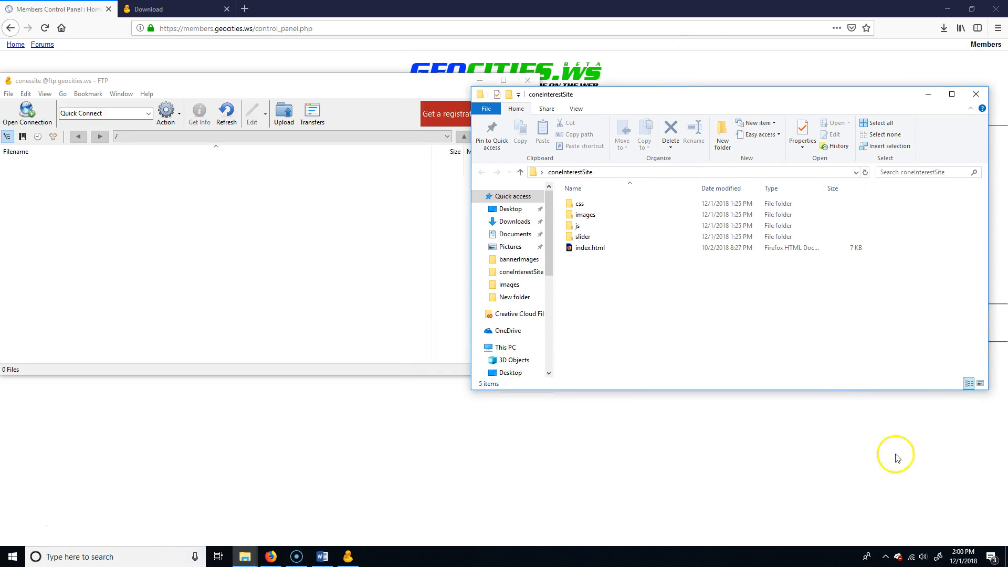
{"action": "mouse_move", "coordinate": [717, 98]}
{"action": "left_mouse_down"}
{"action": "mouse_move", "coordinate": [705, 100]}
{"action": "mouse_move", "coordinate": [703, 88]}
{"action": "left_mouse_up"}
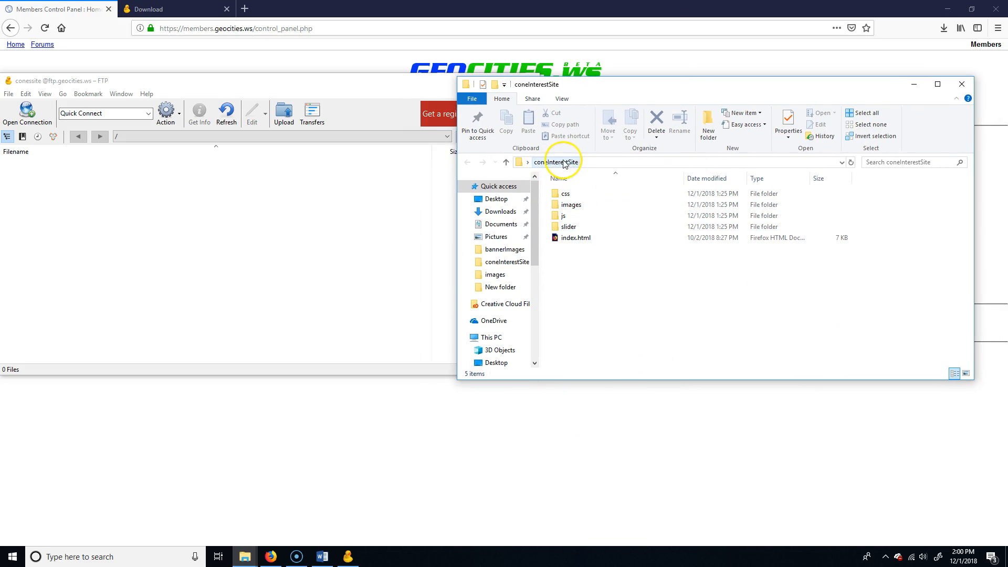
Preview the local index.html in the browser, close it and bring the Cyberduck and coneInterestSite windows back up.
{"action": "double_click", "coordinate": [576, 239]}
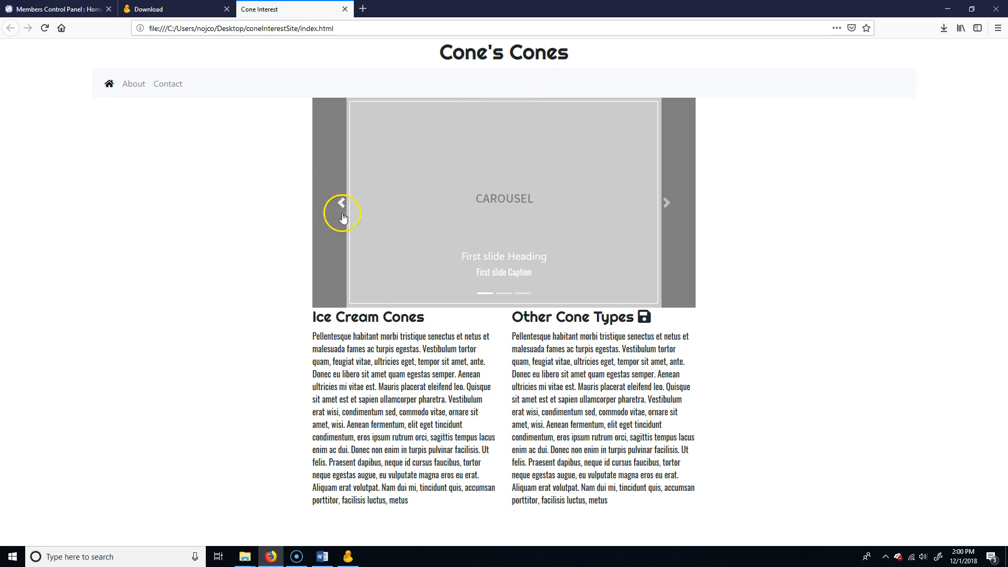
{"action": "left_click", "coordinate": [344, 9]}
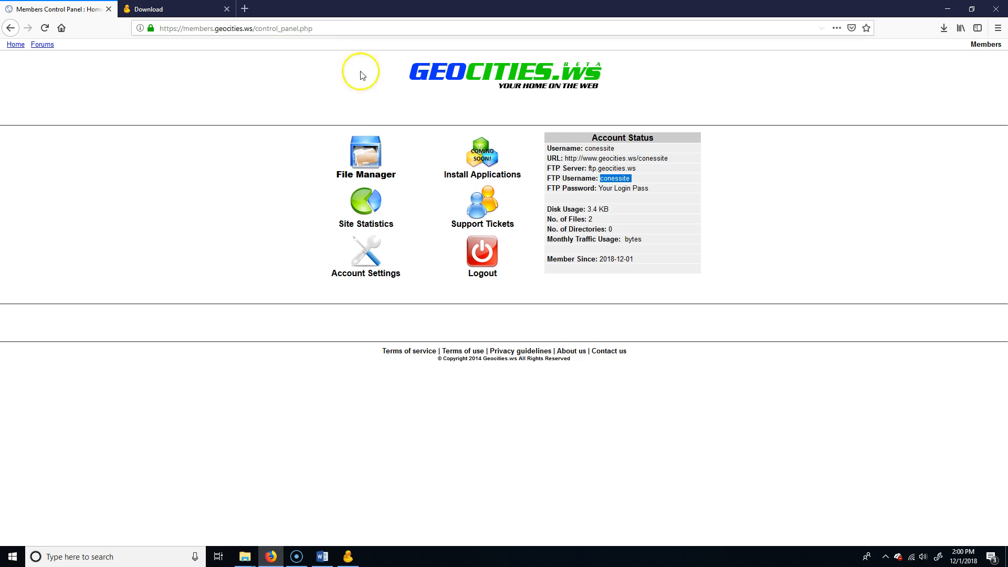
{"action": "left_click", "coordinate": [347, 556]}
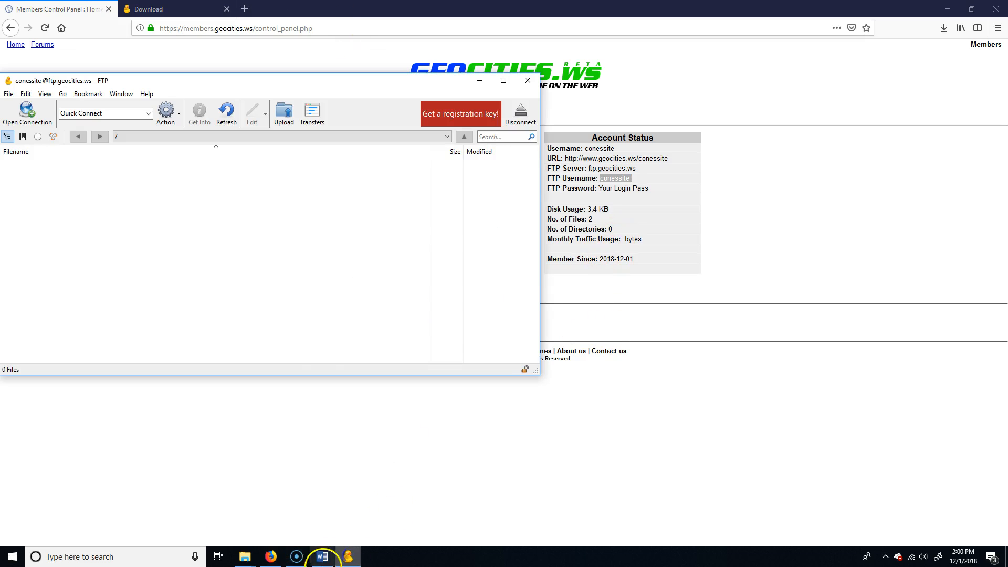
{"action": "mouse_move", "coordinate": [257, 557]}
{"action": "left_click", "coordinate": [316, 513]}
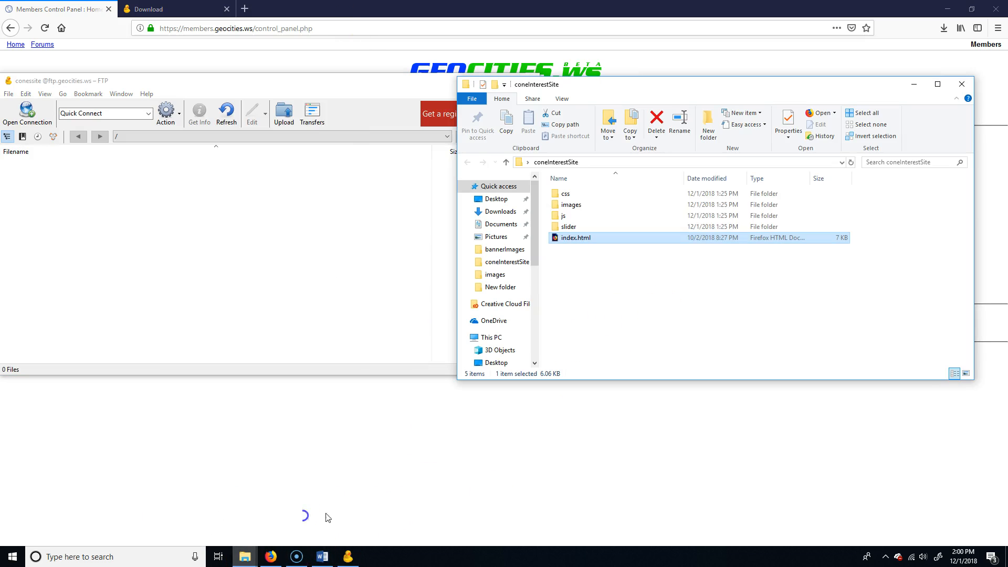
Upload the css, images, js and slider folders and index.html to the server's root, continuing with the unsecured connection.
{"action": "left_click_drag", "start_coordinate": [648, 80], "coordinate": [689, 106]}
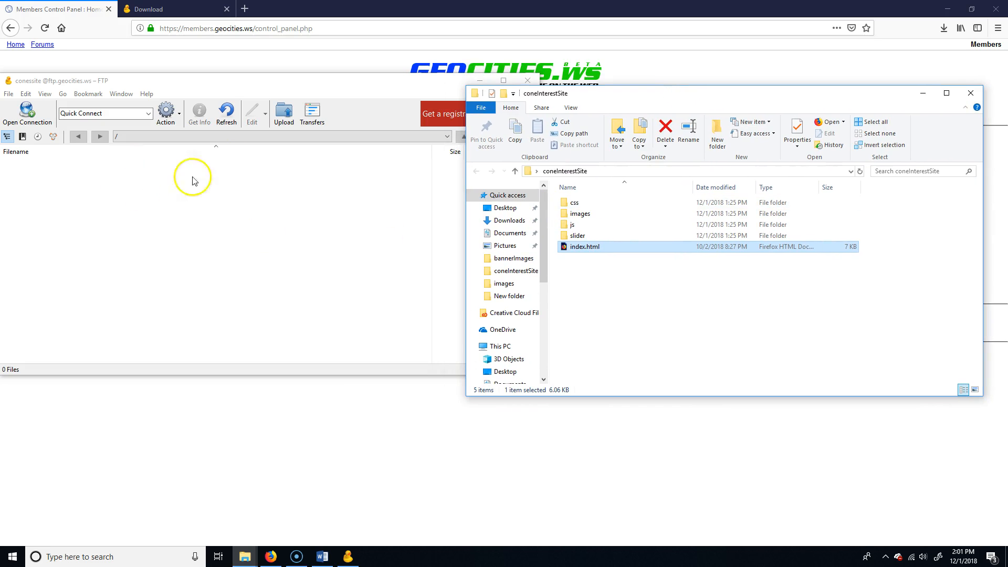
{"action": "left_click_drag", "start_coordinate": [603, 294], "coordinate": [221, 227]}
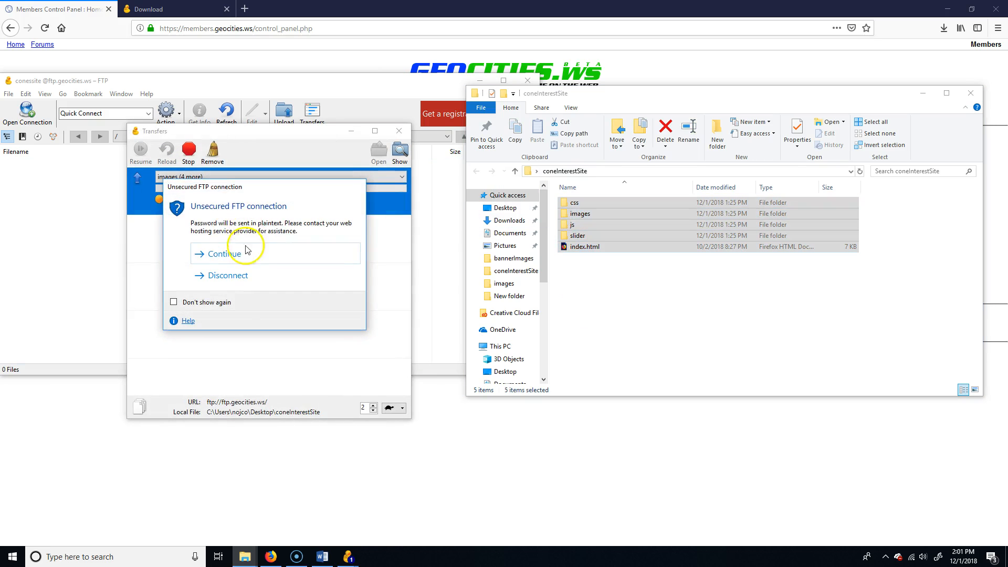
{"action": "left_click", "coordinate": [246, 250]}
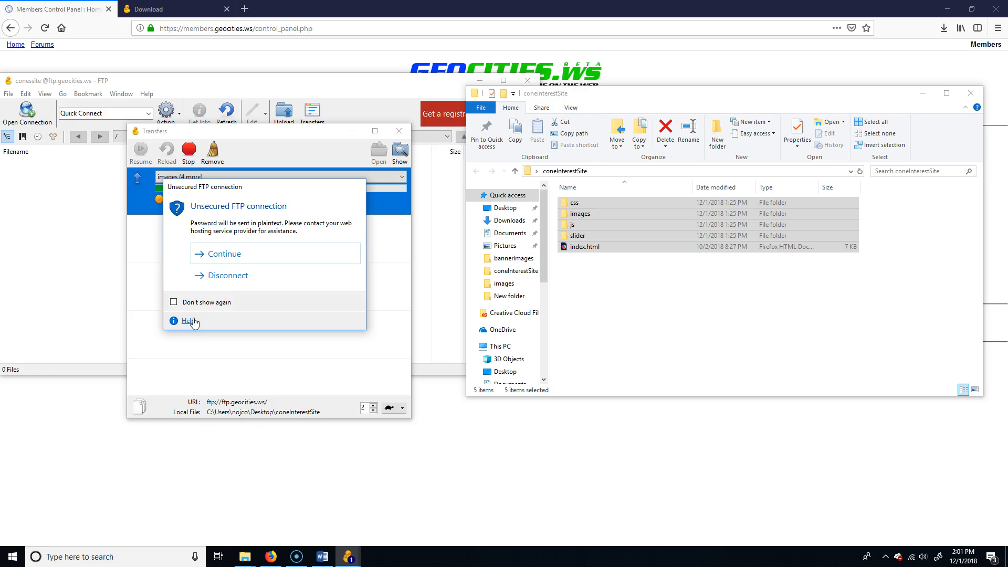
{"action": "left_click", "coordinate": [227, 254]}
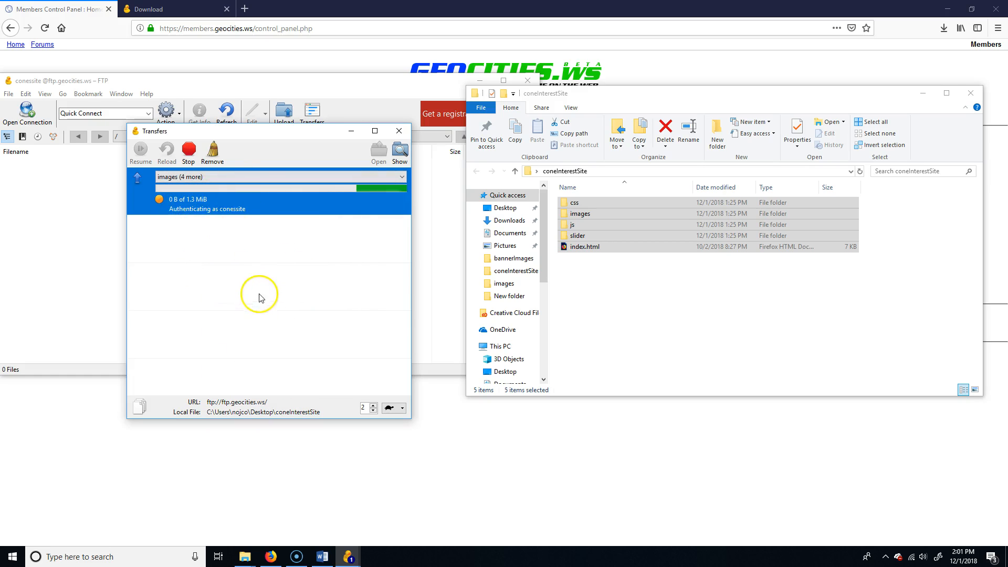
{"action": "left_click", "coordinate": [601, 264]}
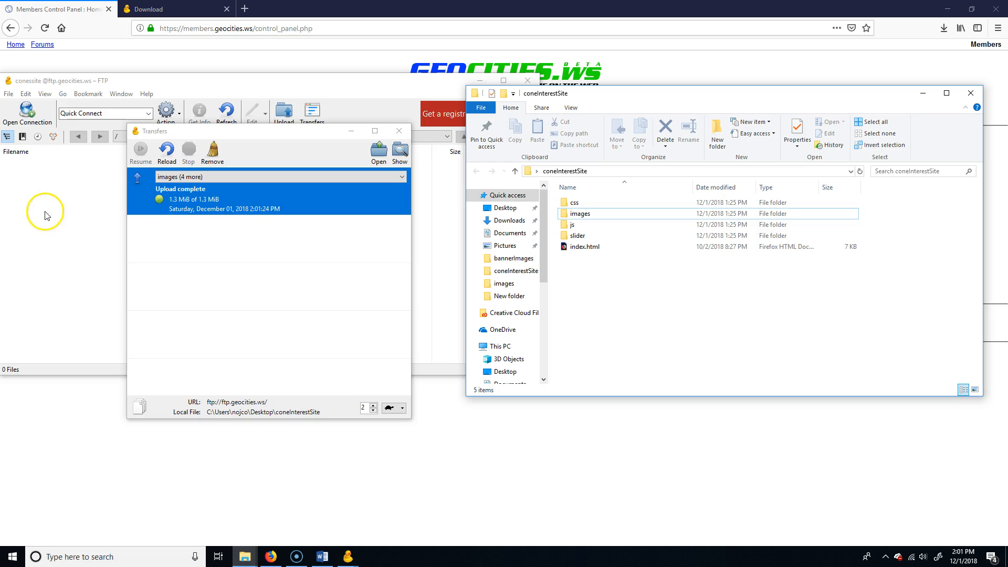
Compare the contents of the css folder on the server with those of the local css folder.
{"action": "left_click", "coordinate": [37, 254]}
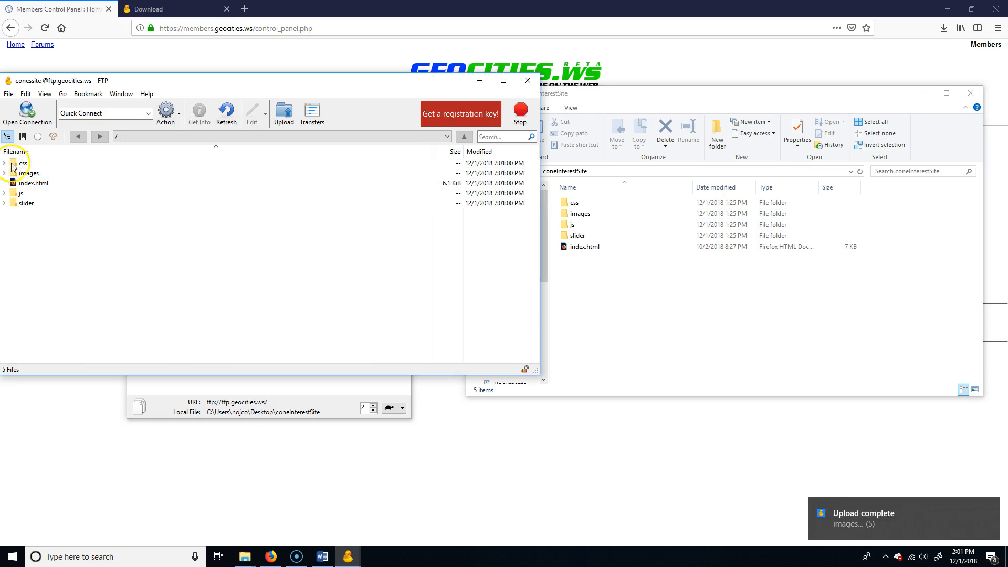
{"action": "left_click", "coordinate": [4, 163]}
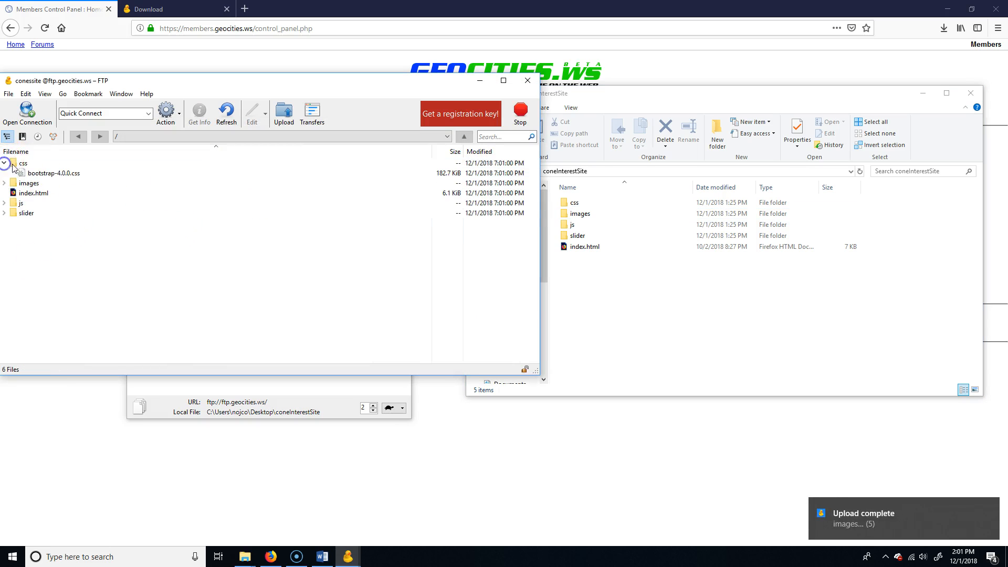
{"action": "double_click", "coordinate": [615, 203]}
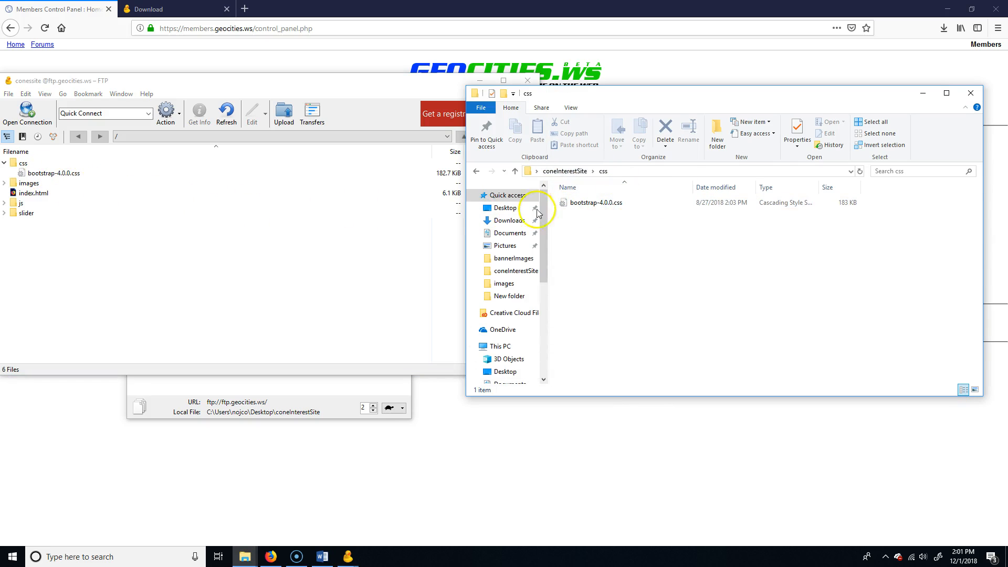
Examine the contents of the uploaded images and js folders on the server, and collapse all the expanded folders.
{"action": "left_click", "coordinate": [17, 183]}
{"action": "left_click", "coordinate": [4, 183]}
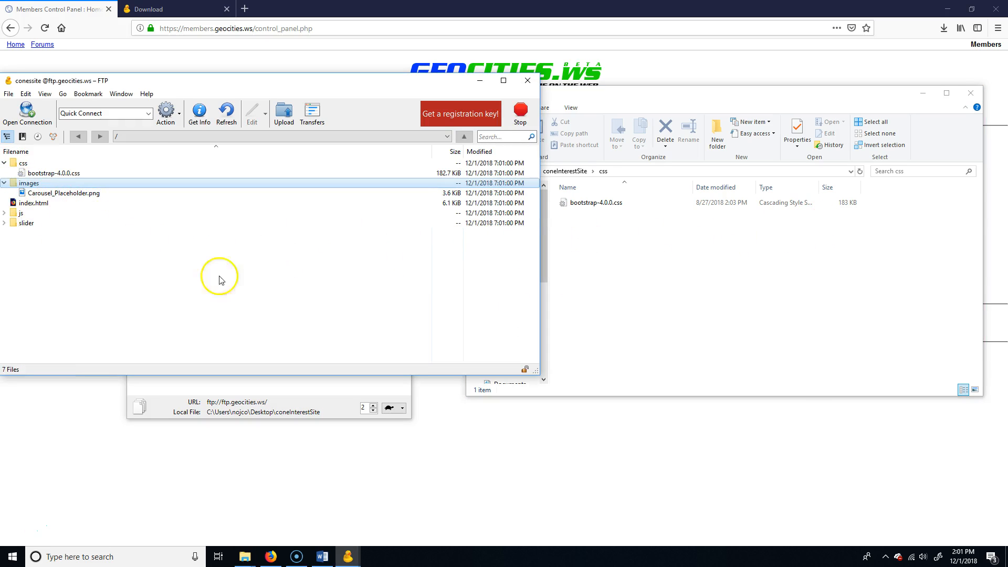
{"action": "left_click", "coordinate": [4, 213]}
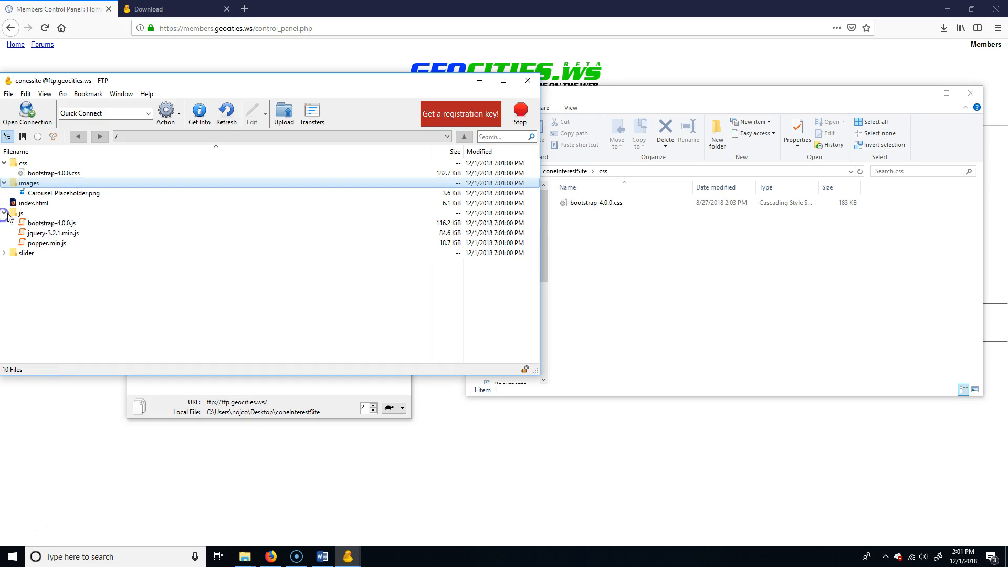
{"action": "left_click", "coordinate": [4, 213]}
{"action": "left_click", "coordinate": [4, 183]}
{"action": "left_click", "coordinate": [5, 162]}
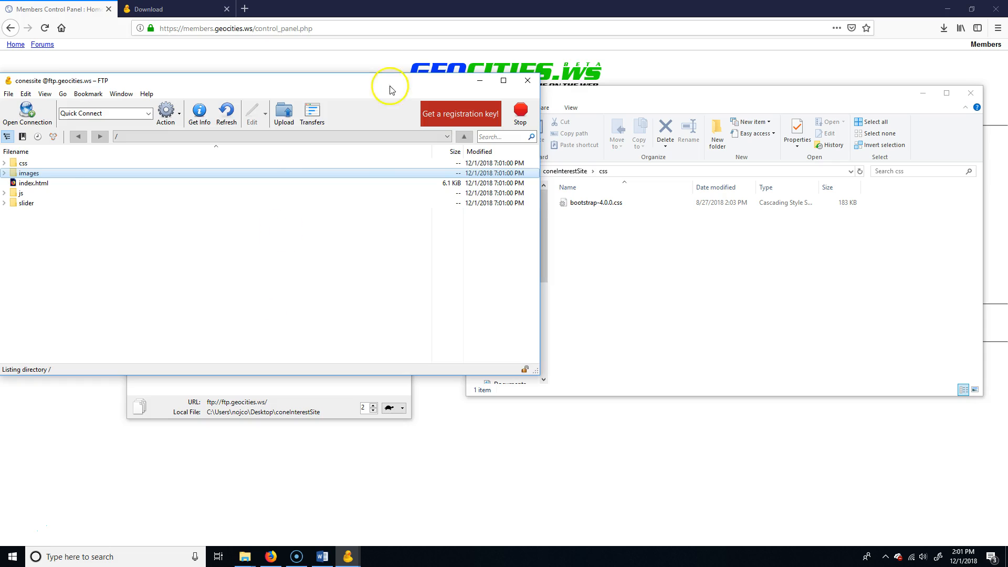
Disconnect from the FTP server and close Cyberduck, postponing the donation request.
{"action": "left_click_drag", "start_coordinate": [347, 84], "coordinate": [435, 78]}
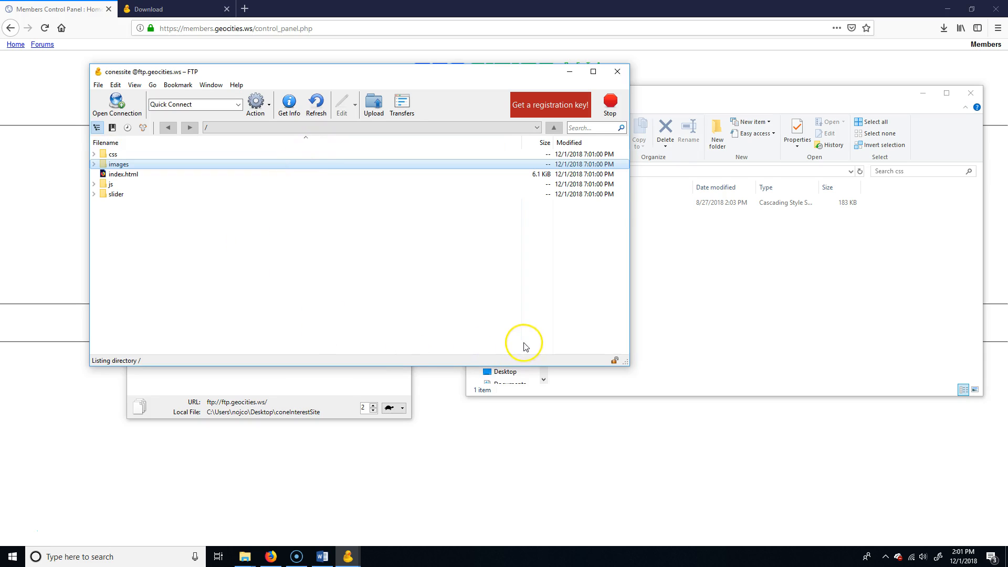
{"action": "left_click", "coordinate": [610, 105]}
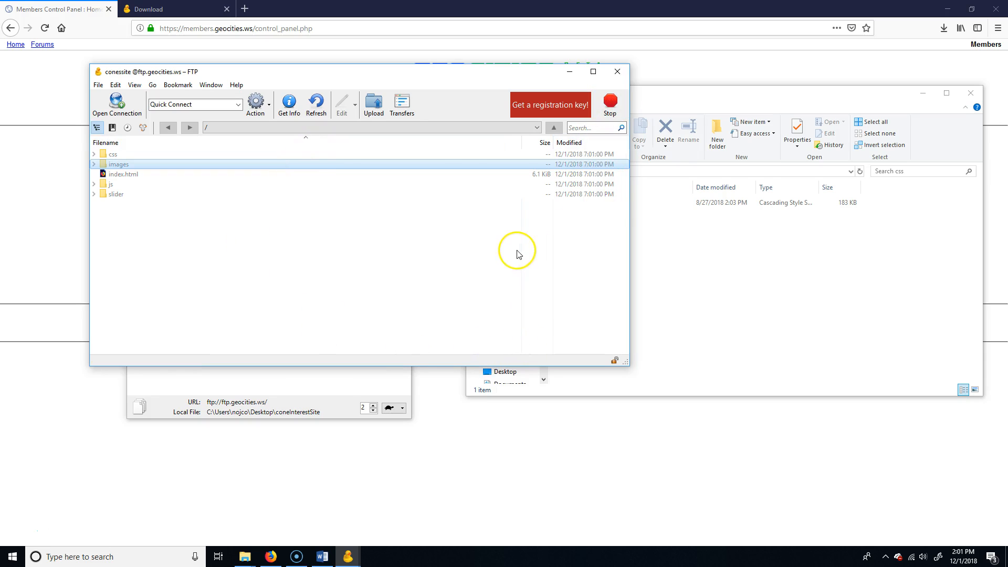
{"action": "left_click_drag", "start_coordinate": [511, 73], "coordinate": [436, 93]}
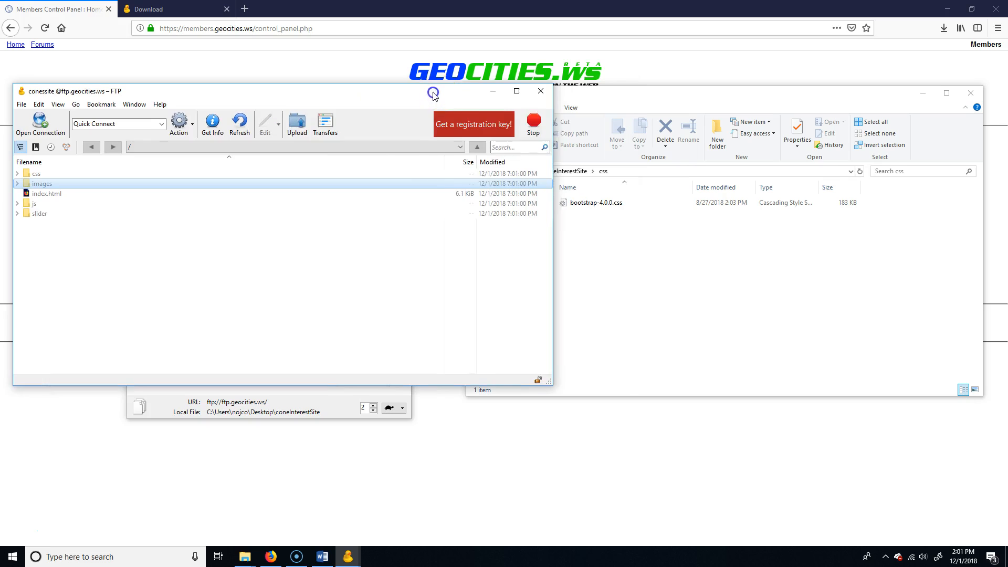
{"action": "left_click_drag", "start_coordinate": [349, 90], "coordinate": [430, 96]}
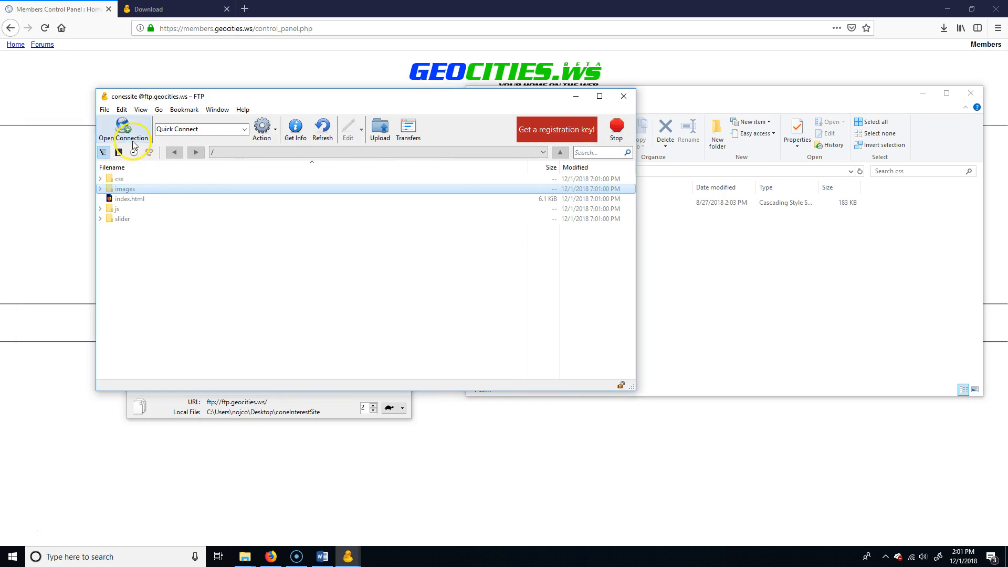
{"action": "left_click", "coordinate": [272, 227]}
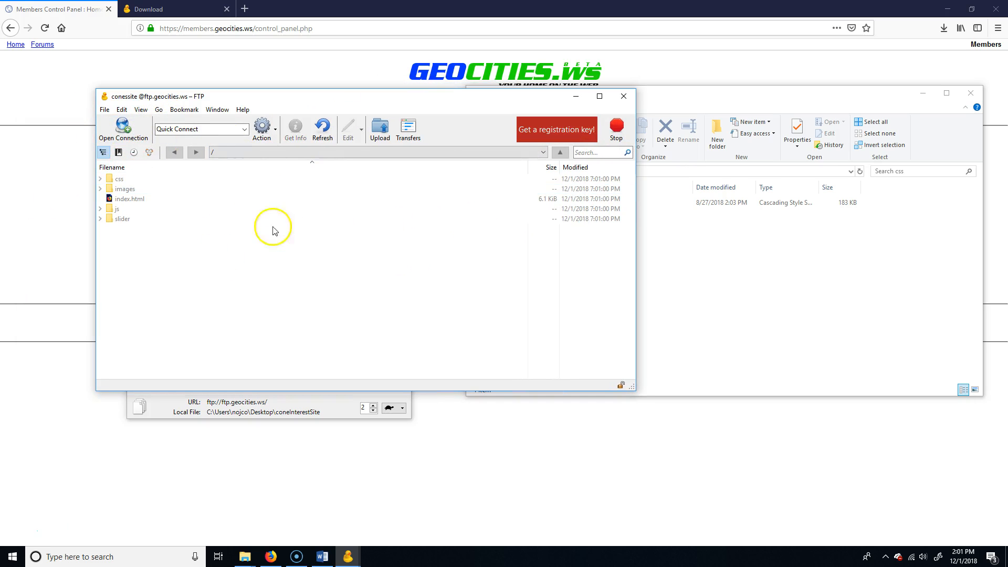
{"action": "left_click", "coordinate": [311, 164]}
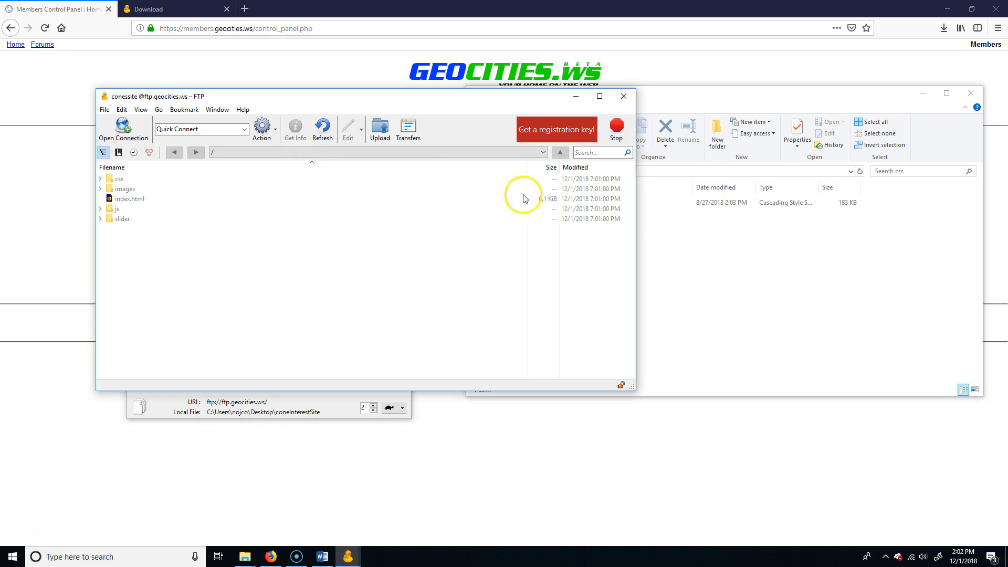
{"action": "left_click", "coordinate": [624, 97]}
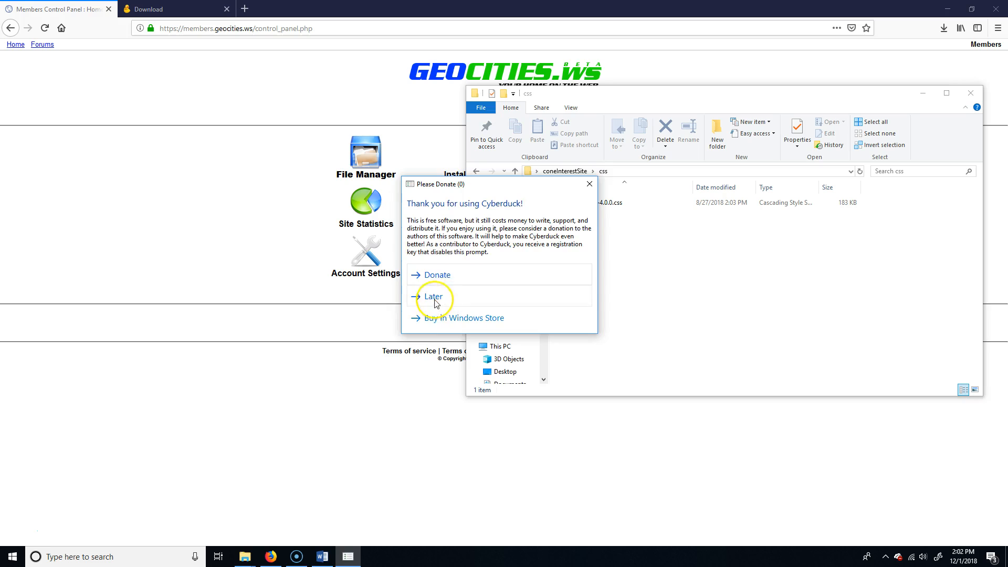
{"action": "left_click", "coordinate": [434, 296]}
{"action": "left_click", "coordinate": [246, 9]}
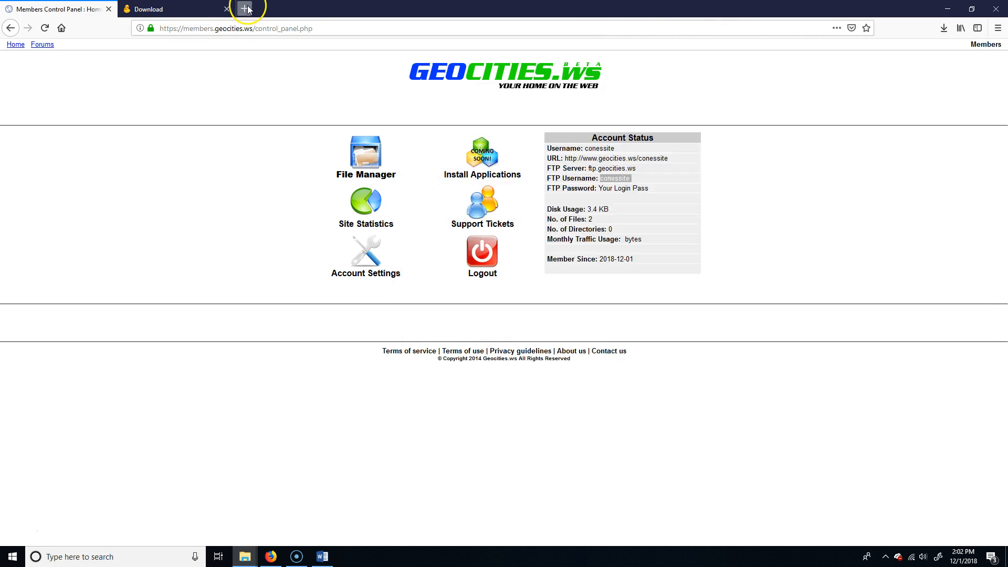
{"action": "type", "text": "geociti"}
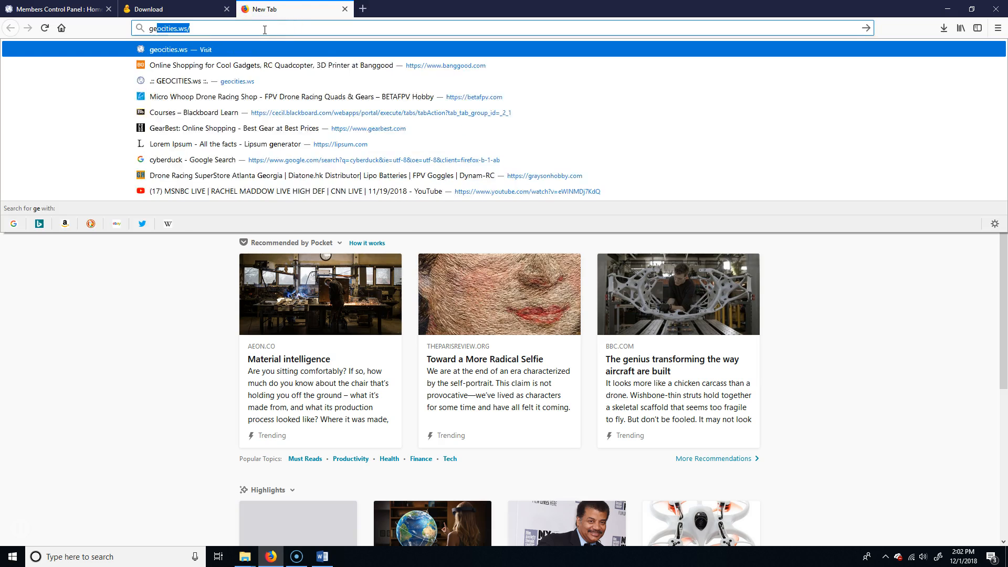
{"action": "type", "text": "es."}
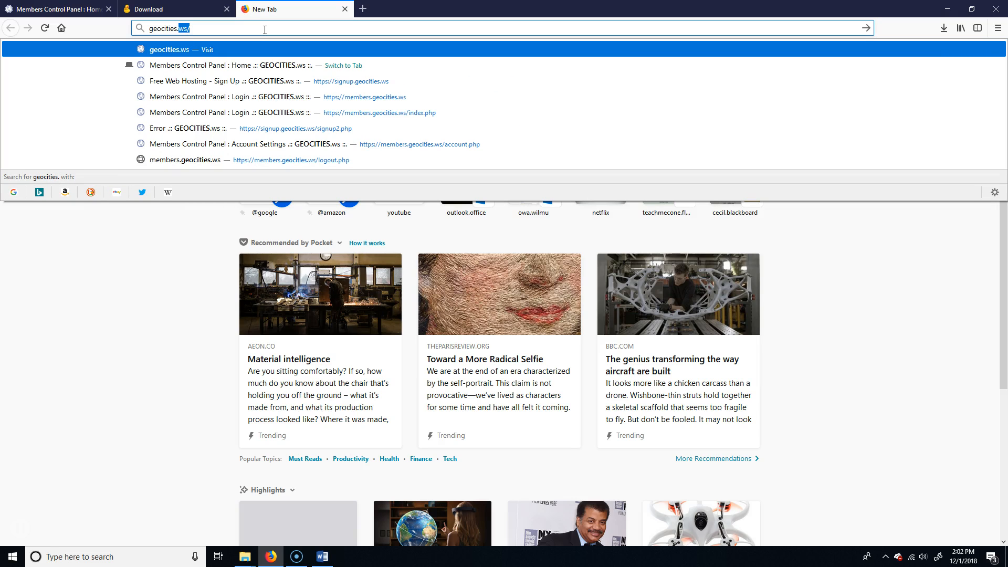
{"action": "left_click", "coordinate": [57, 9]}
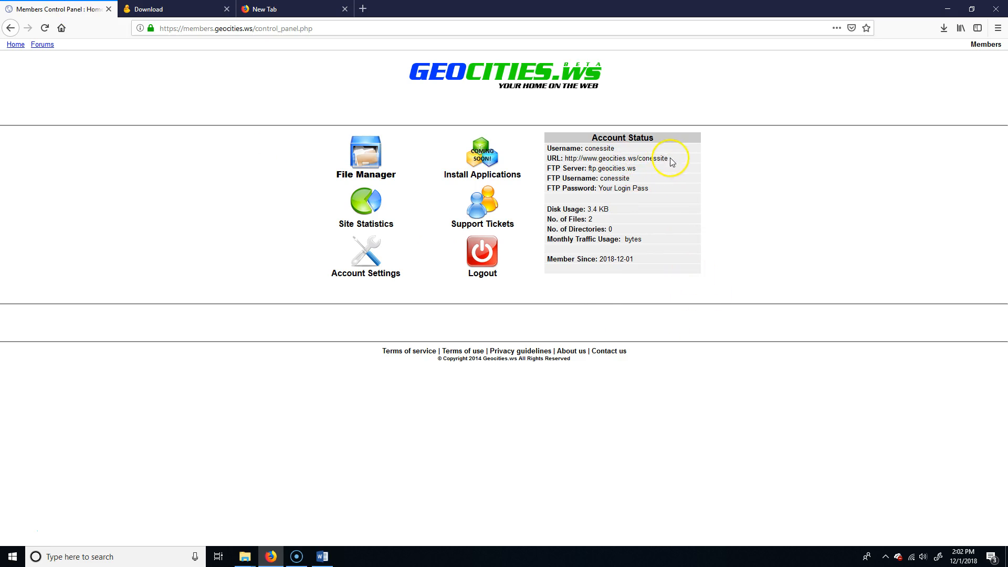
{"action": "left_click", "coordinate": [686, 166]}
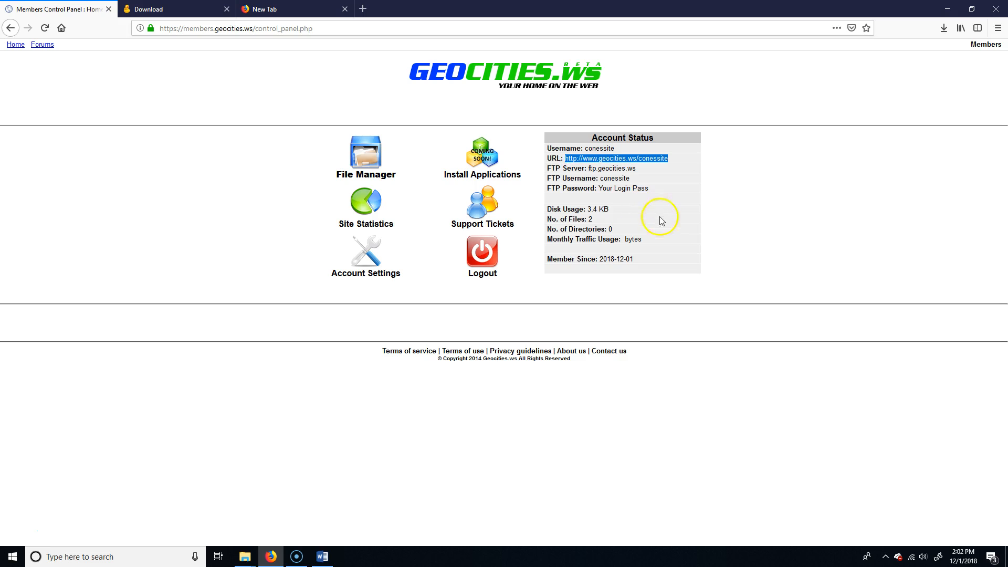
{"action": "left_click", "coordinate": [275, 9]}
{"action": "left_click", "coordinate": [274, 28]}
{"action": "key", "text": "ctrl+a"}
{"action": "type", "text": "http://www.geocities.ws/conessite"}
{"action": "key", "text": "Return"}
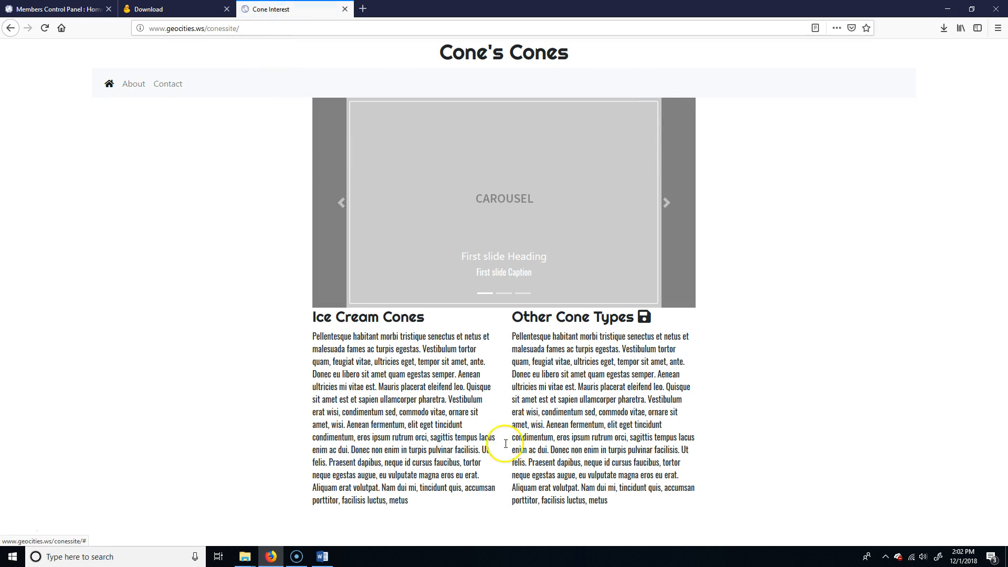
Review the published Cone's Cones page with its carousel and select the page's full web address.
{"action": "left_click", "coordinate": [164, 29]}
{"action": "left_click", "coordinate": [250, 26]}
{"action": "left_click", "coordinate": [251, 25]}
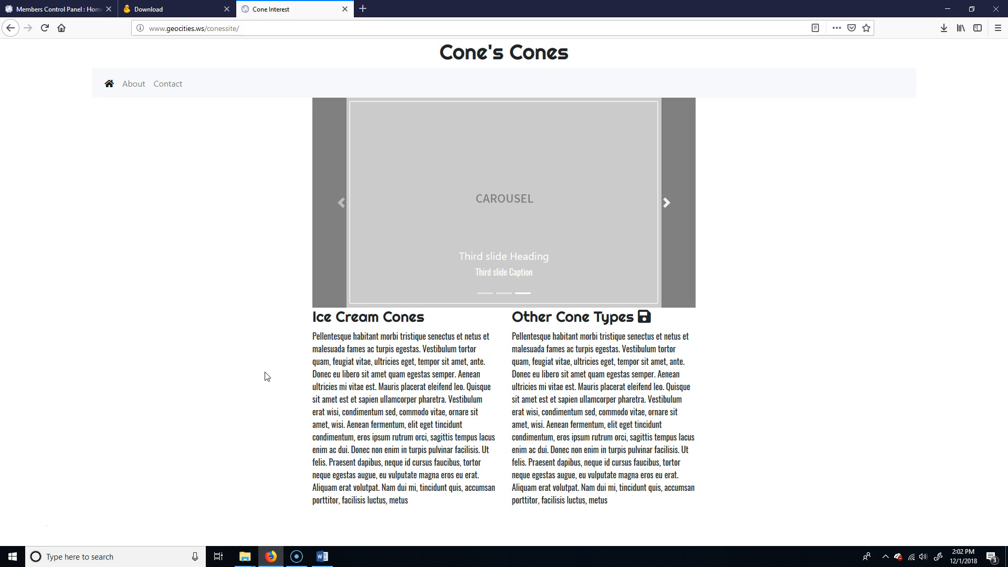
{"action": "left_click_drag", "start_coordinate": [393, 225], "coordinate": [397, 257]}
{"action": "left_click_drag", "start_coordinate": [192, 28], "coordinate": [152, 140]}
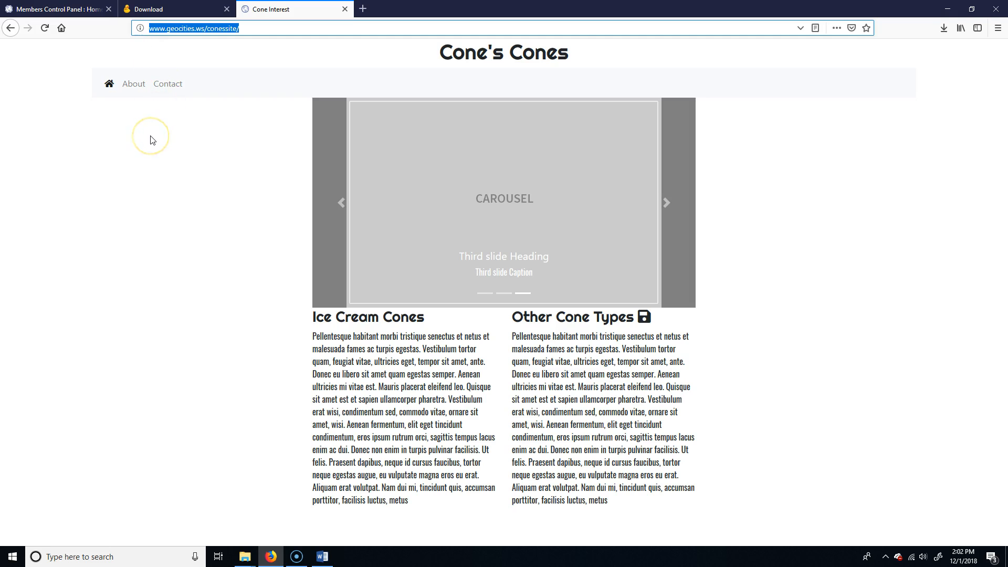